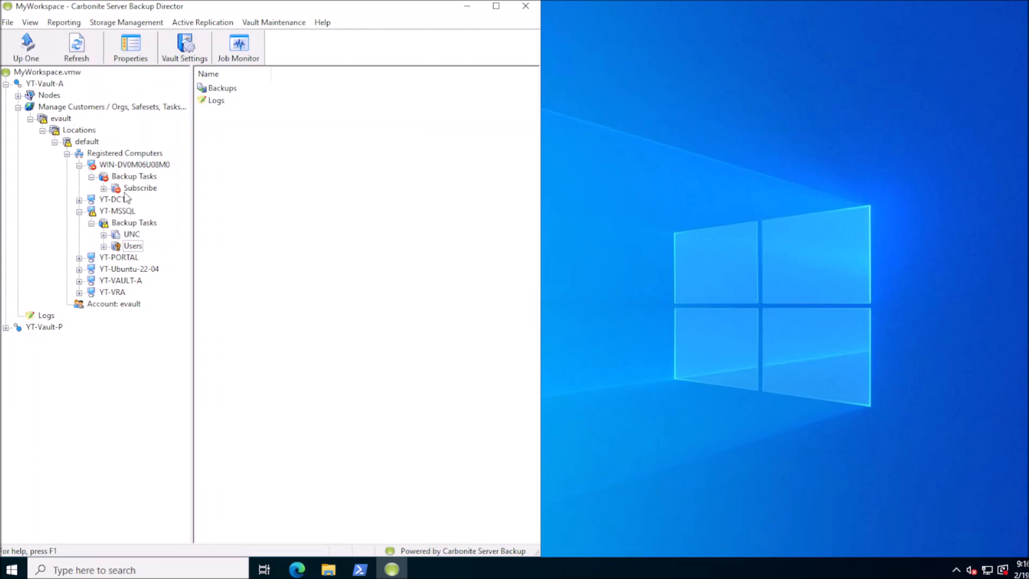
Look at the Subscribe task under WIN-DV0M06U08M0 and the Users task under YT-MSSQL
{"action": "left_click", "coordinate": [129, 191]}
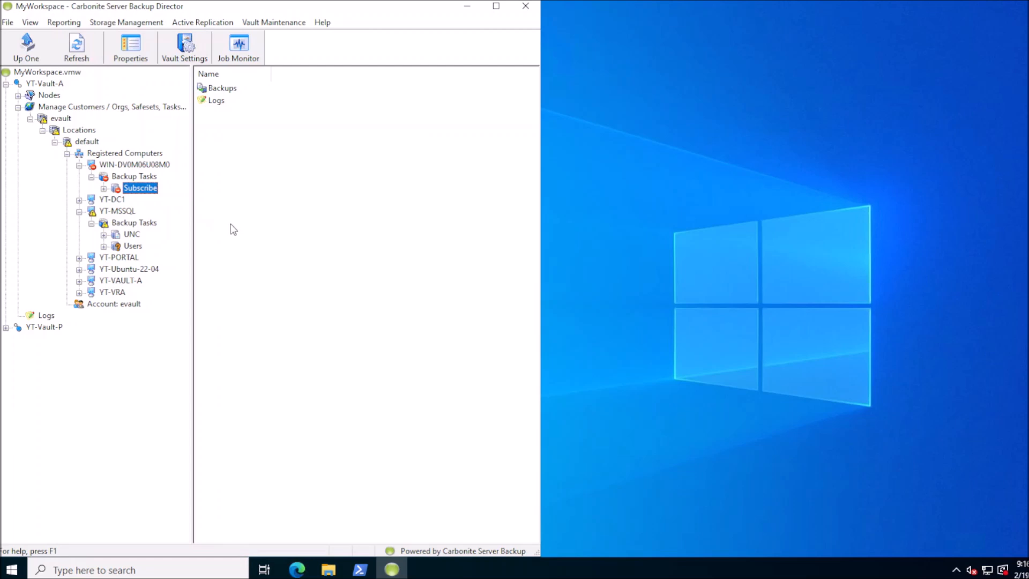
{"action": "left_click", "coordinate": [132, 246]}
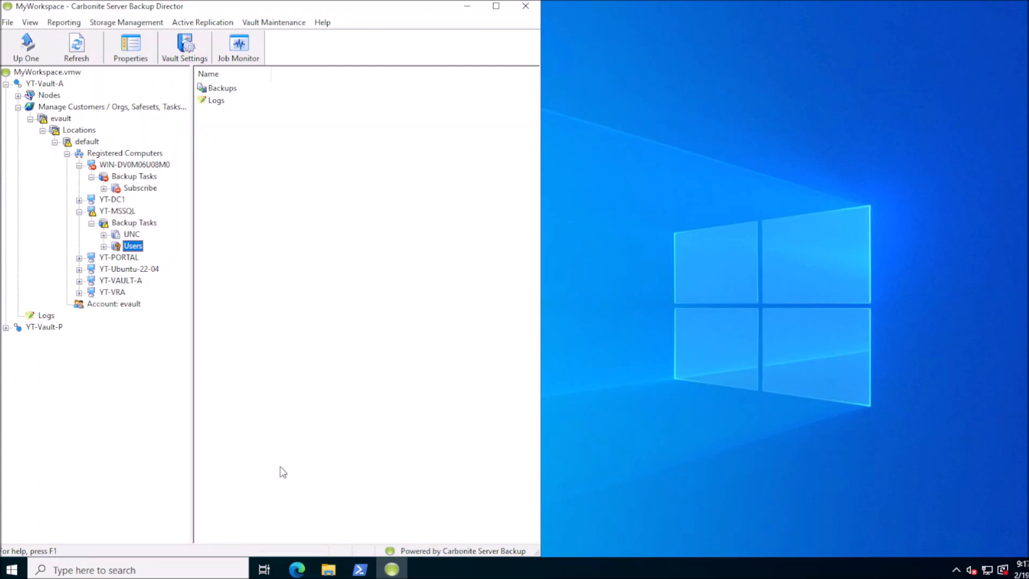
Open PowerShell and launch Event Viewer with the command eventvwr.msc
{"action": "left_click", "coordinate": [357, 562]}
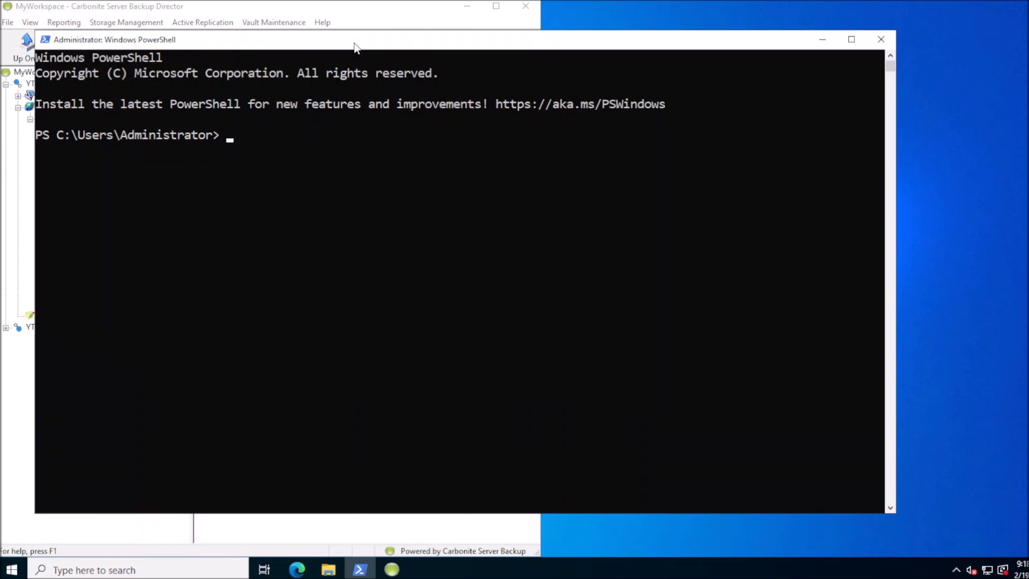
{"action": "type", "text": "eventvwr.msr"}
{"action": "key", "text": "Return"}
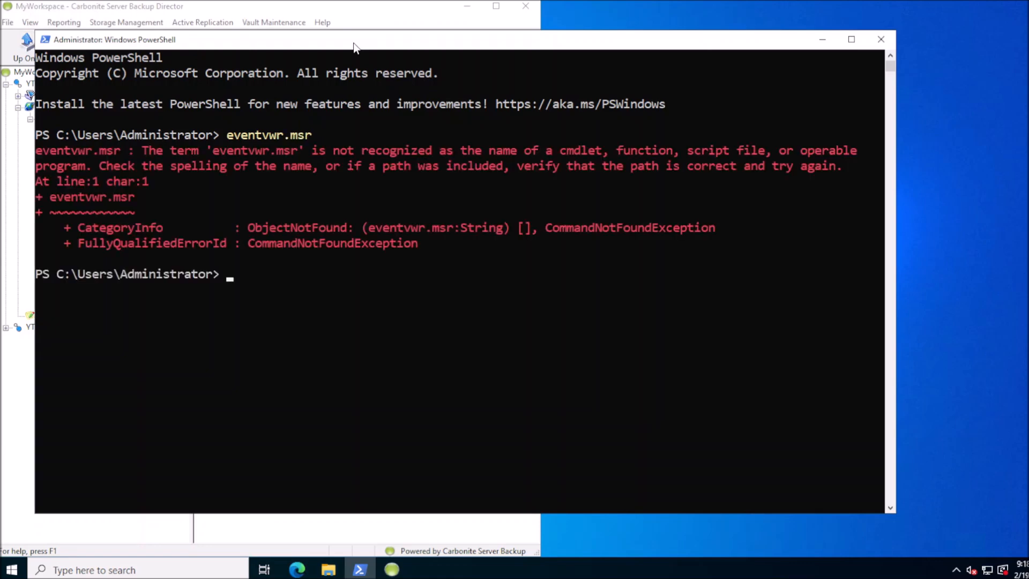
{"action": "key", "text": "Up"}
{"action": "key", "text": "BackSpace"}
{"action": "type", "text": "c"}
{"action": "key", "text": "Return"}
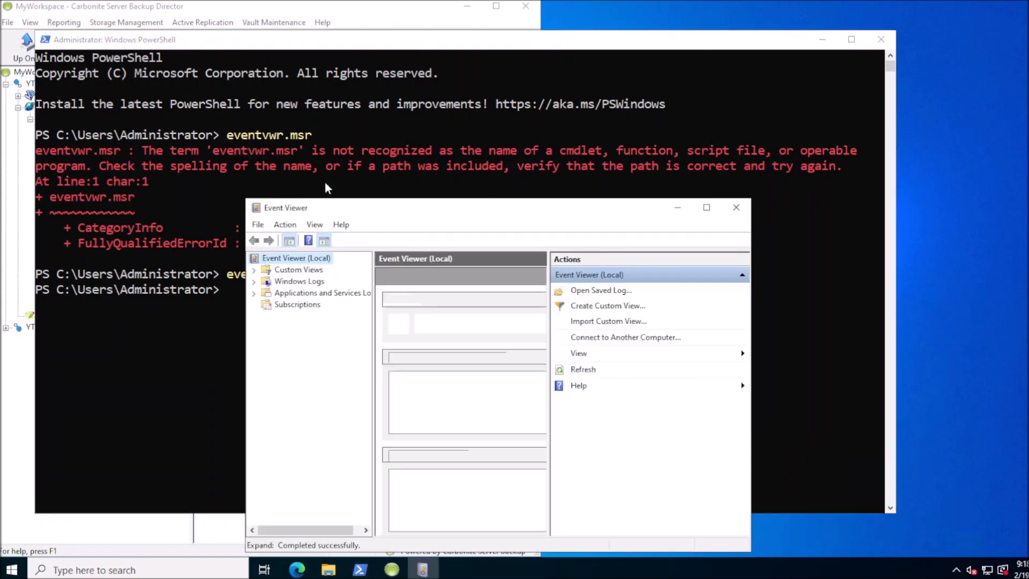
Reposition and enlarge the Event Viewer window to look at it, and close both it and PowerShell
{"action": "left_click_drag", "start_coordinate": [256, 82], "coordinate": [228, 49]}
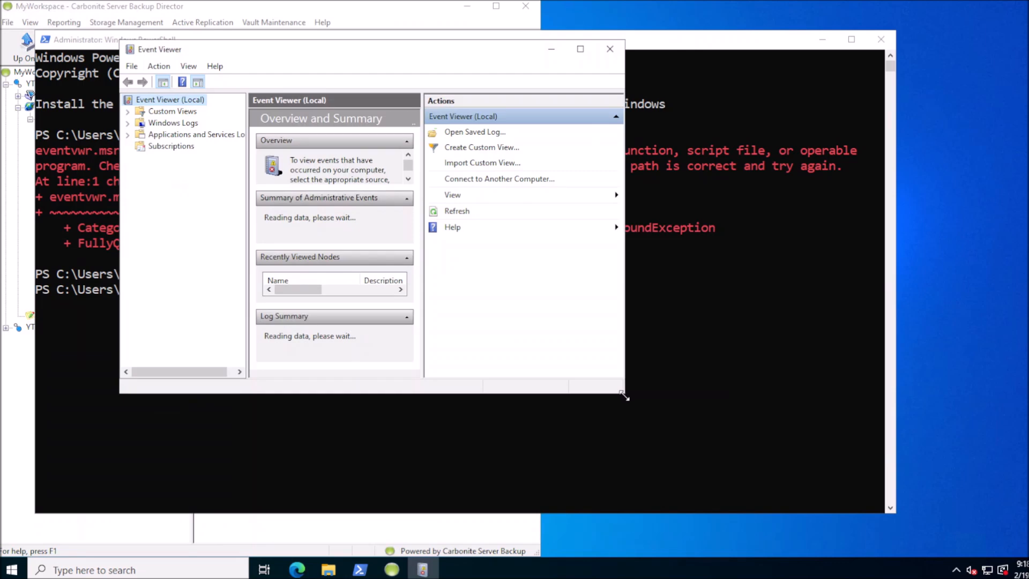
{"action": "left_click_drag", "start_coordinate": [624, 393], "coordinate": [766, 492]}
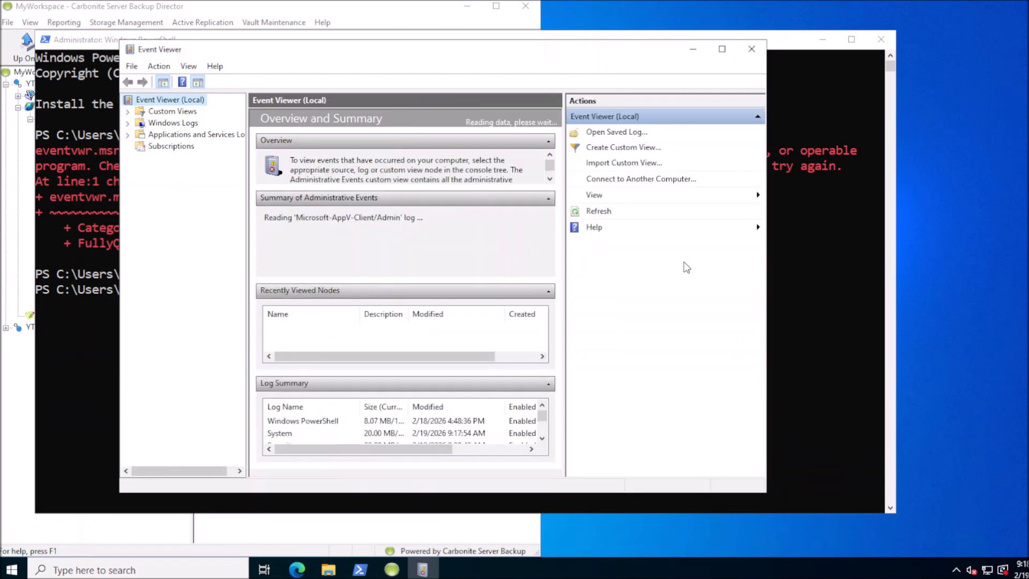
{"action": "left_click", "coordinate": [751, 50]}
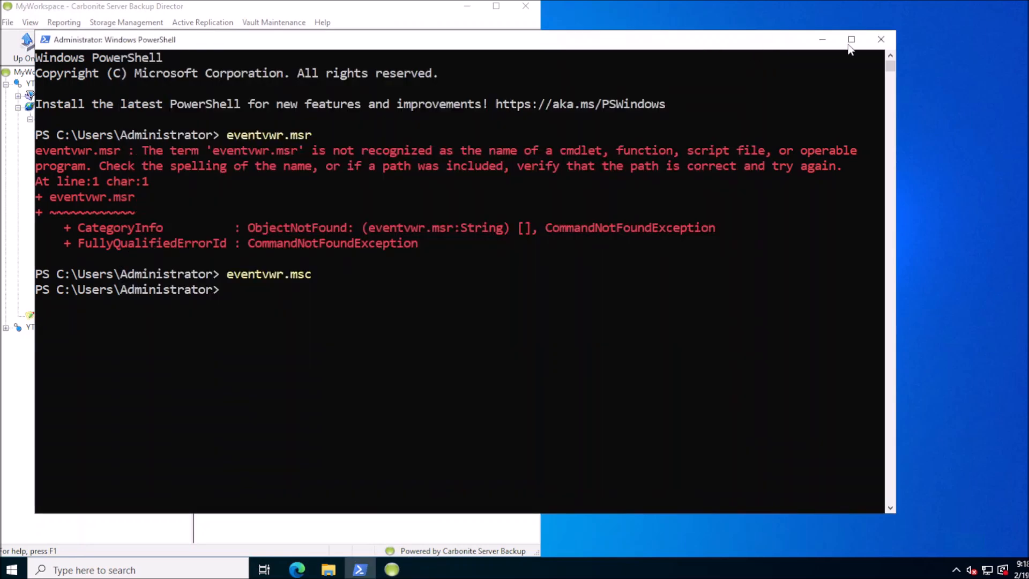
{"action": "left_click", "coordinate": [880, 40]}
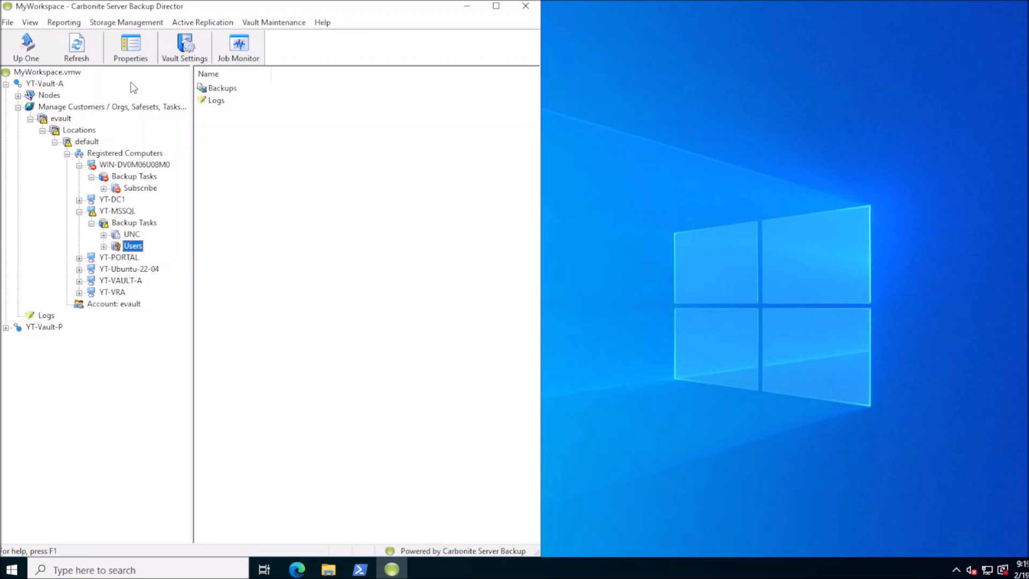
Begin a Pool System Diagnostic that checks the CRC integrity of the pool system, with its scope set to By Task
{"action": "left_click", "coordinate": [122, 24]}
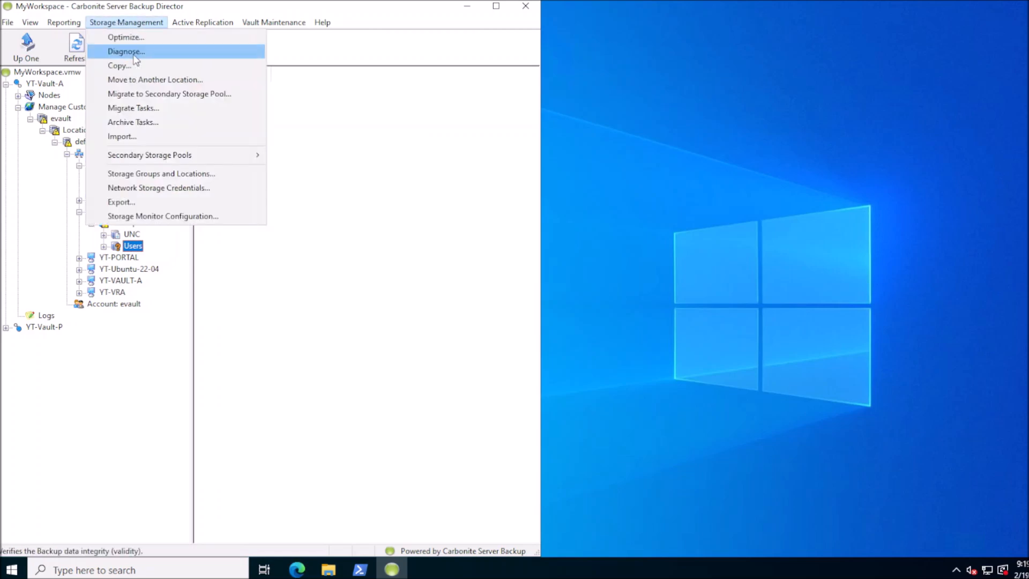
{"action": "left_click", "coordinate": [142, 51]}
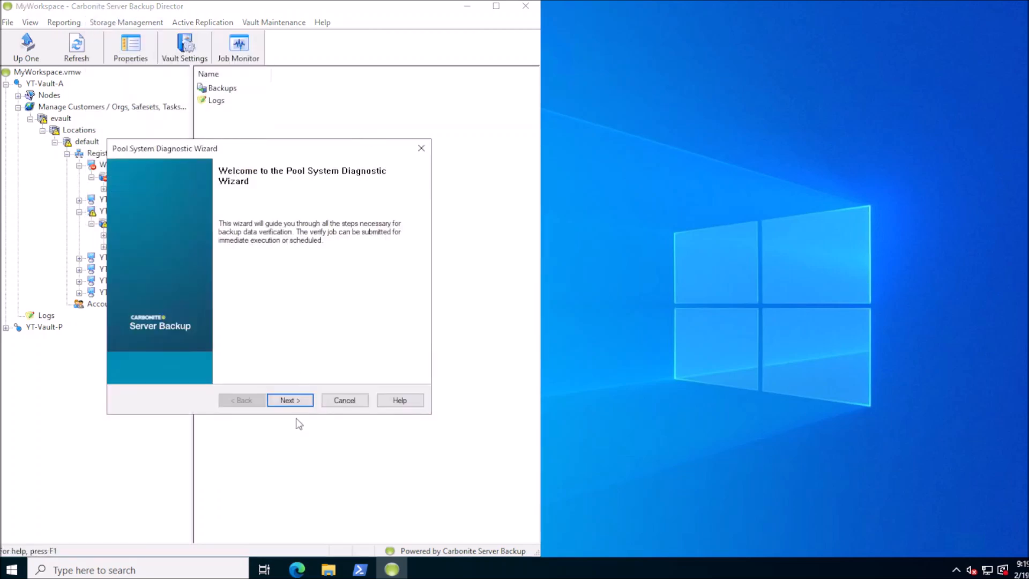
{"action": "left_click", "coordinate": [295, 400]}
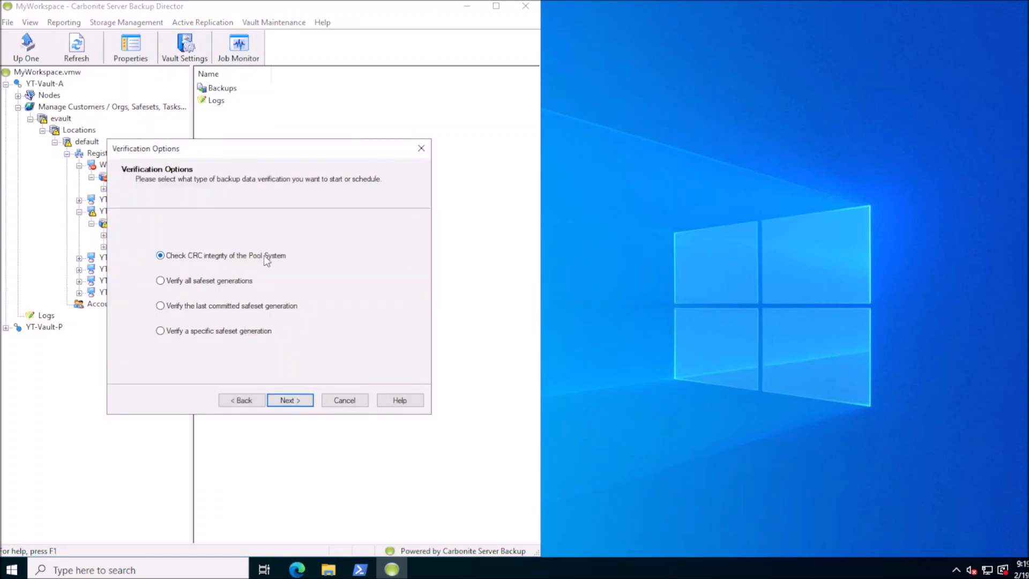
{"action": "left_click", "coordinate": [291, 403]}
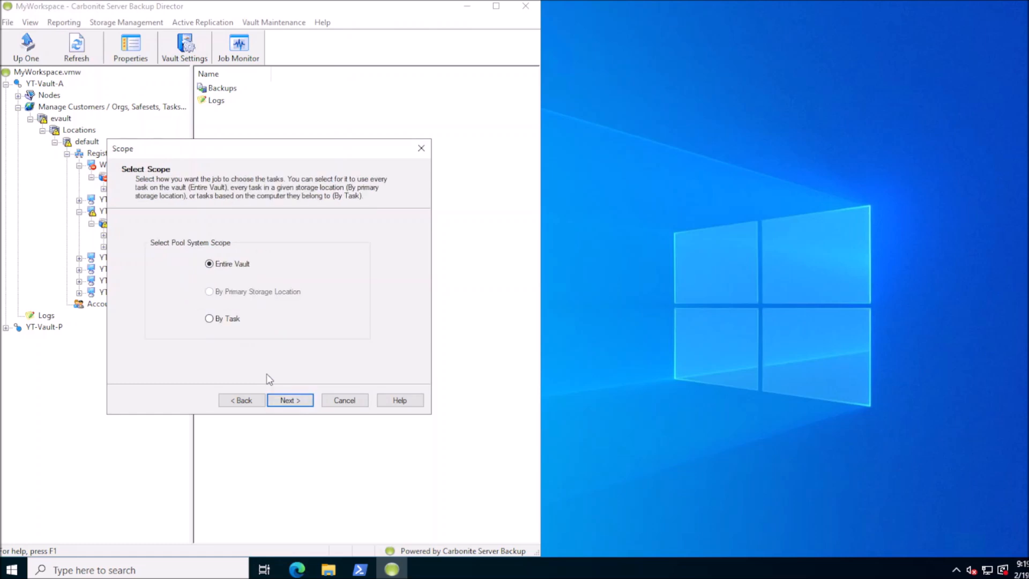
{"action": "left_click_drag", "start_coordinate": [238, 154], "coordinate": [401, 163]}
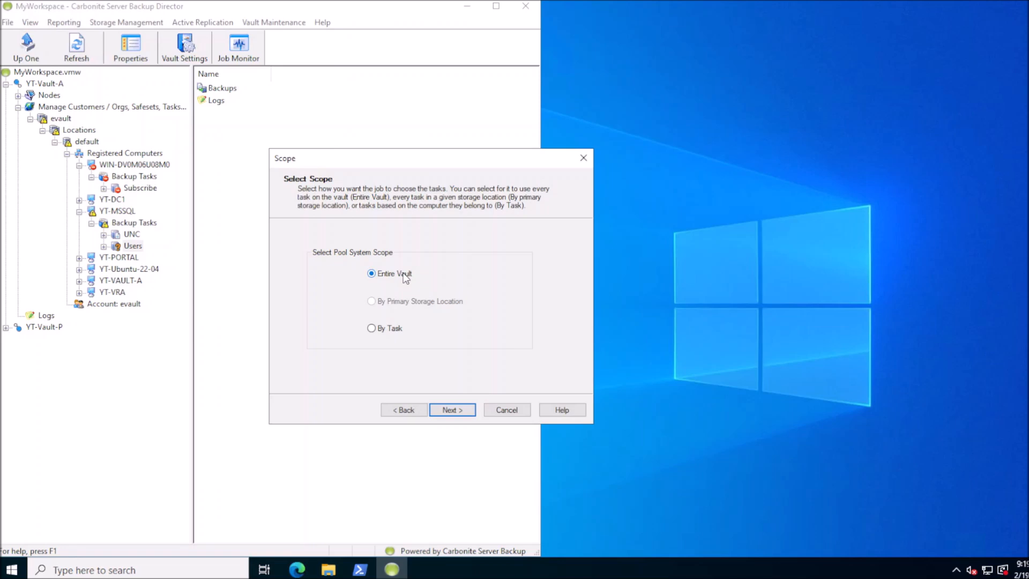
{"action": "left_click", "coordinate": [385, 329]}
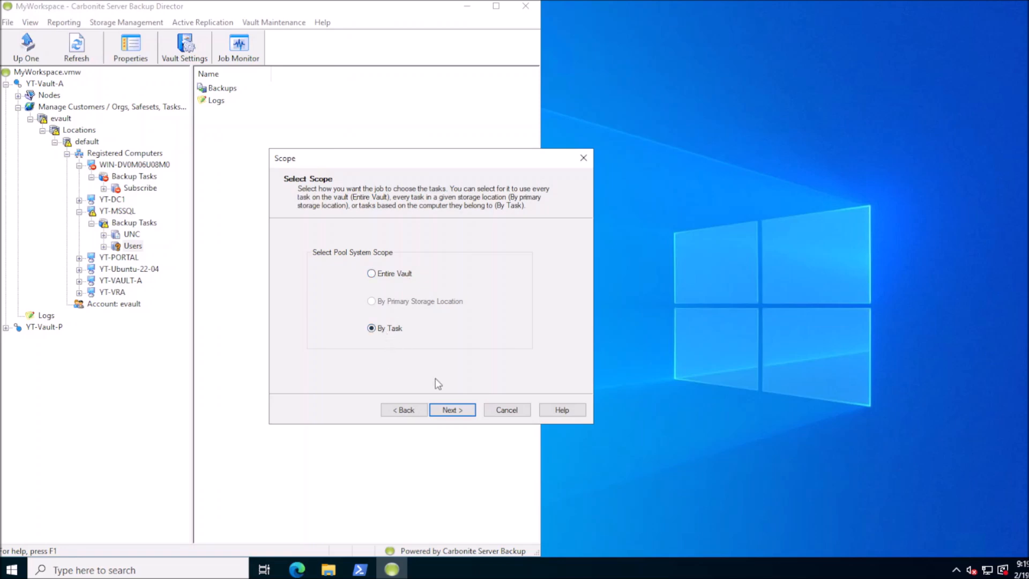
{"action": "left_click", "coordinate": [458, 409]}
Target the CRC check at customer evault, location default, computer YT-MSSQL and task Users, and submit the job
{"action": "left_click", "coordinate": [294, 258]}
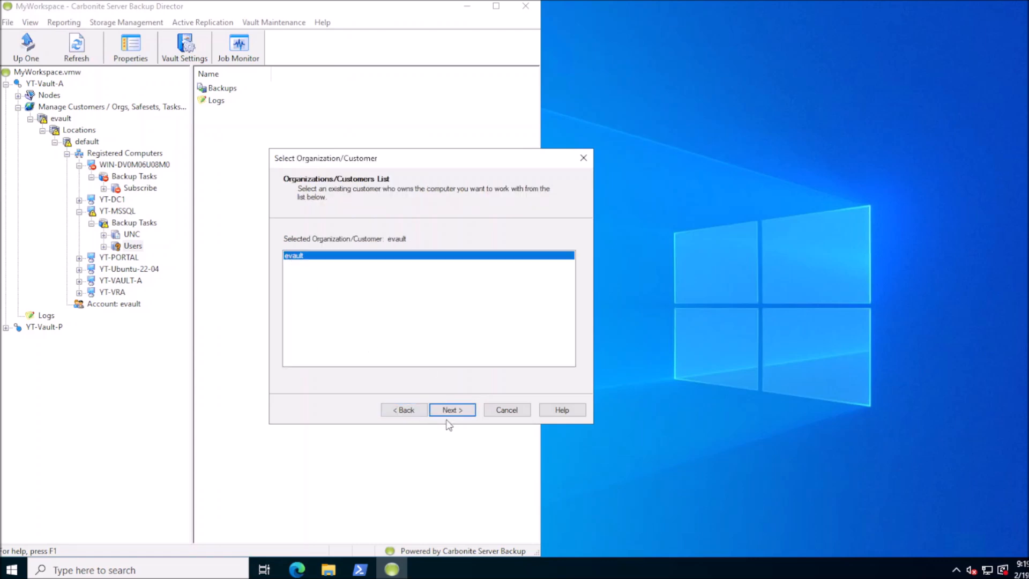
{"action": "left_click", "coordinate": [452, 409]}
{"action": "left_click", "coordinate": [298, 271]}
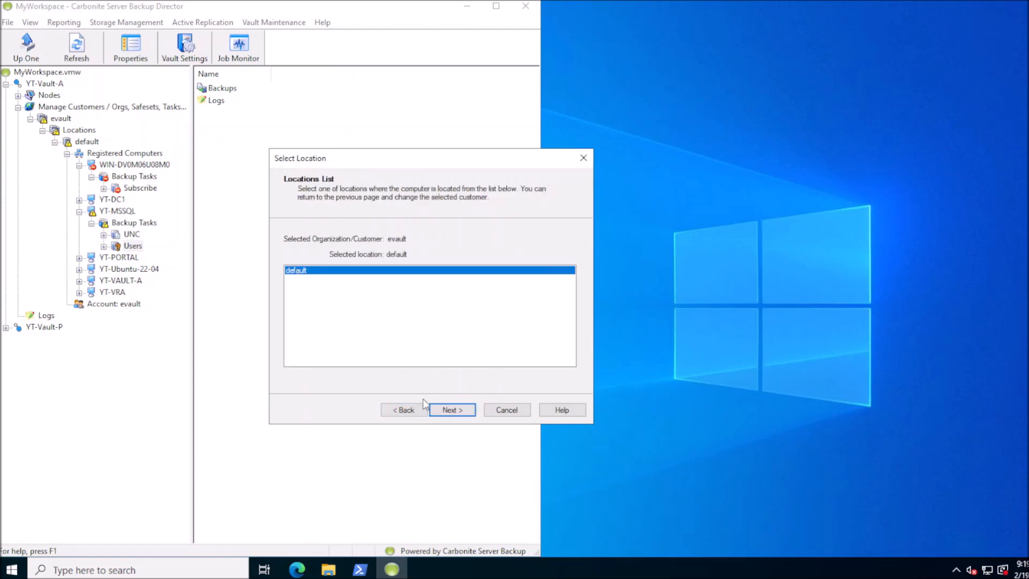
{"action": "left_click", "coordinate": [445, 408]}
{"action": "left_click", "coordinate": [316, 317]}
{"action": "left_click", "coordinate": [457, 411]}
{"action": "left_click", "coordinate": [297, 302]}
{"action": "left_click", "coordinate": [453, 407]}
{"action": "left_click", "coordinate": [454, 405]}
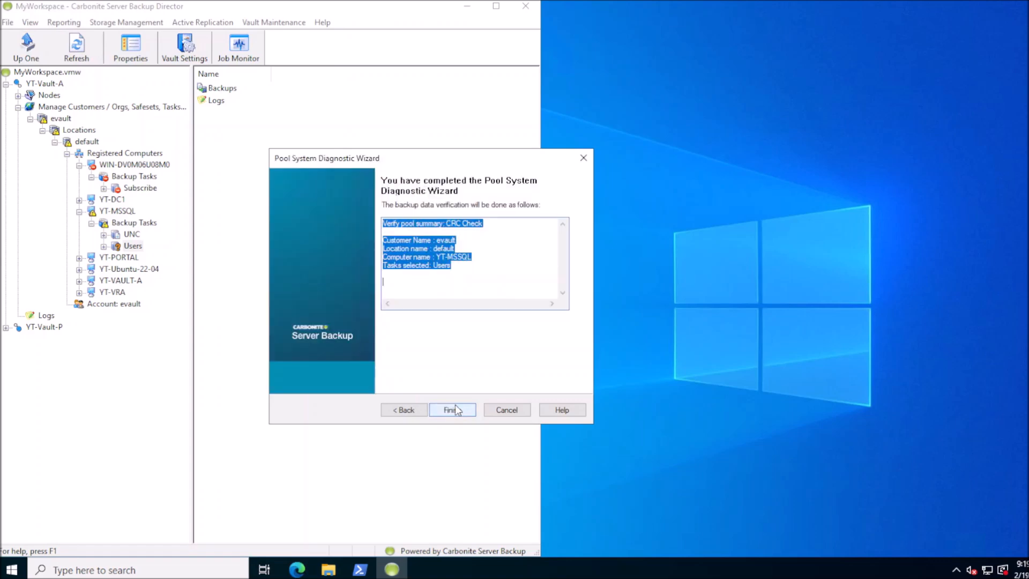
{"action": "left_click", "coordinate": [455, 409]}
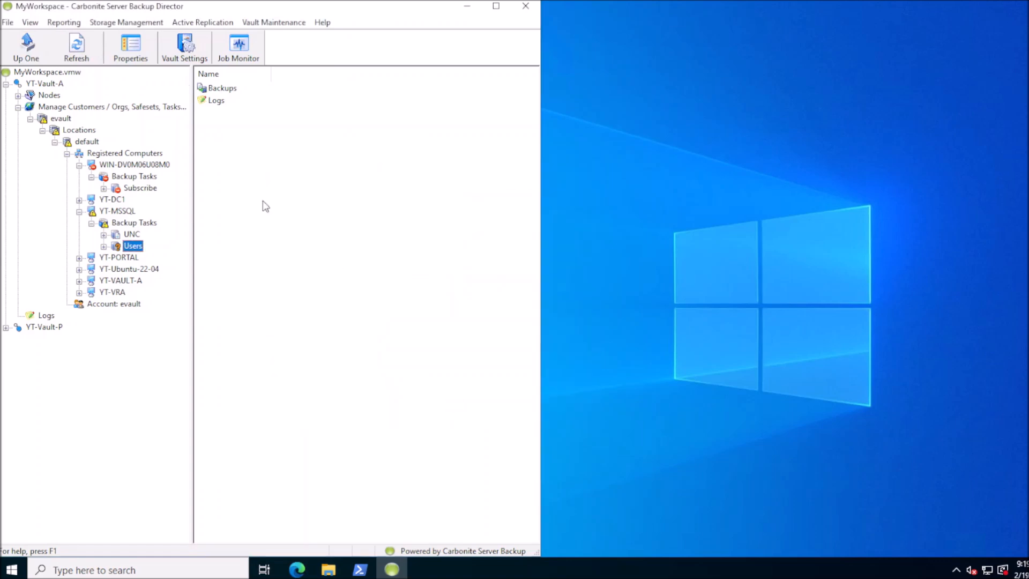
Begin another Pool System Diagnostic with the option to verify all safeset generations
{"action": "left_click", "coordinate": [117, 24]}
{"action": "left_click", "coordinate": [127, 51]}
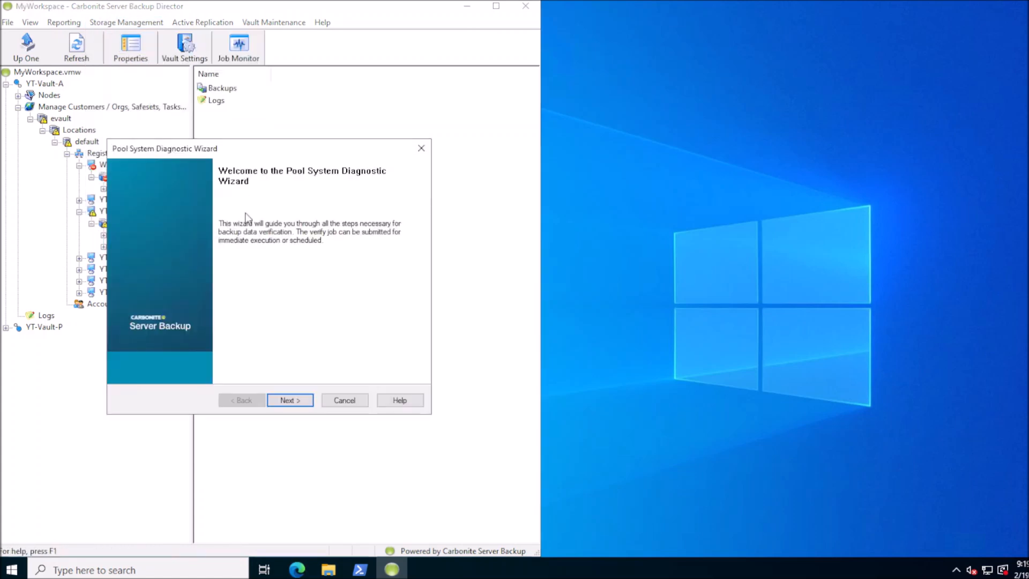
{"action": "left_click", "coordinate": [290, 399]}
{"action": "left_click", "coordinate": [199, 281]}
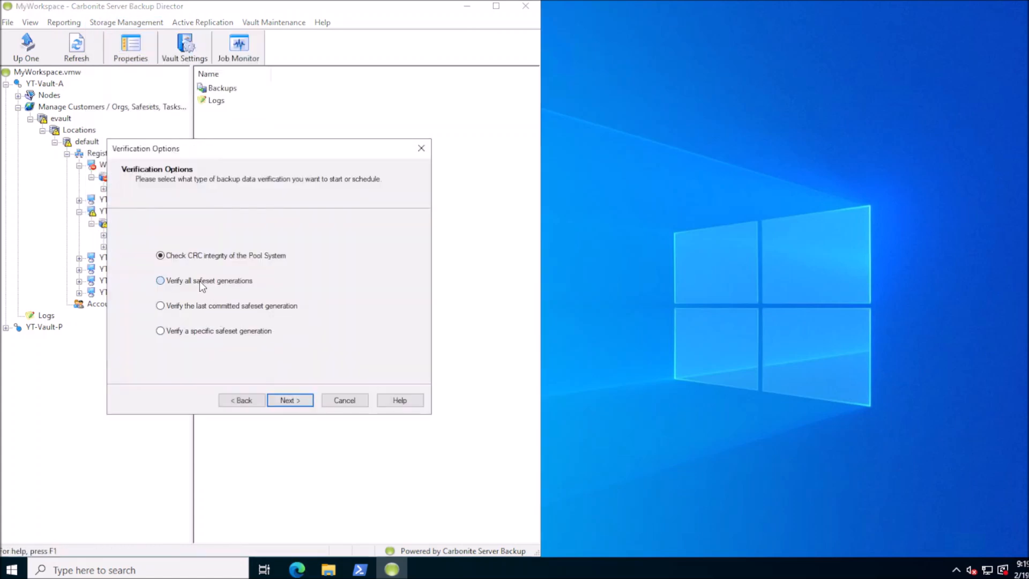
{"action": "left_click", "coordinate": [294, 400]}
Target the all-generations verification at customer evault, location default, computer YT-MSSQL and task Users, and submit it
{"action": "left_click", "coordinate": [137, 248]}
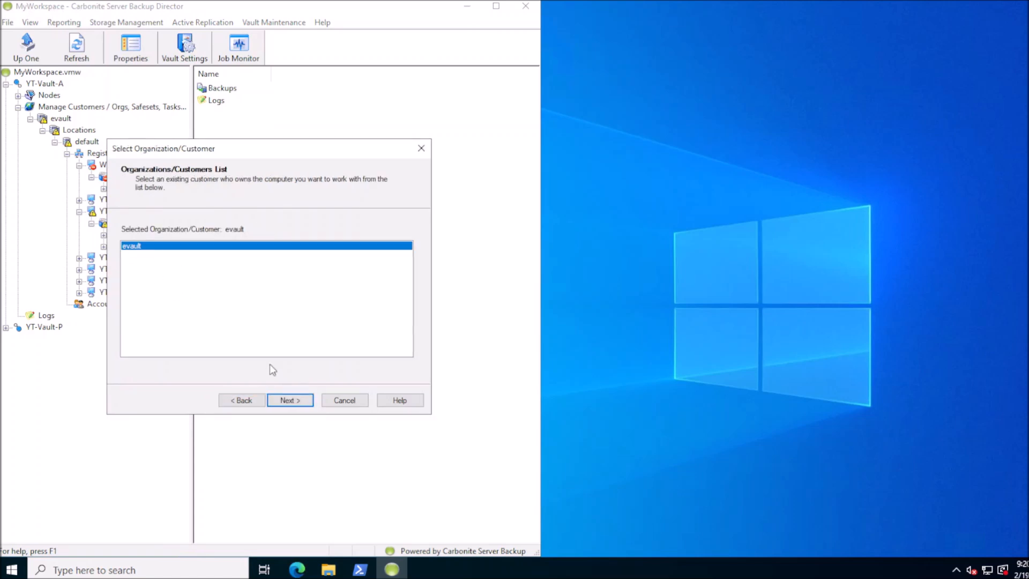
{"action": "left_click", "coordinate": [284, 400]}
{"action": "left_click", "coordinate": [144, 265]}
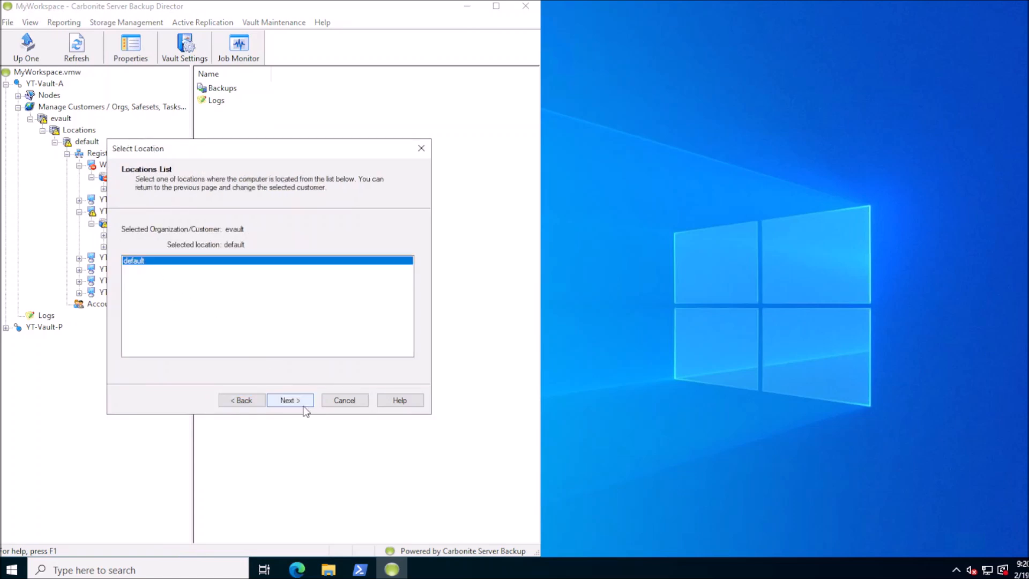
{"action": "left_click", "coordinate": [289, 401]}
{"action": "left_click", "coordinate": [155, 309]}
{"action": "left_click", "coordinate": [289, 400]}
{"action": "left_click", "coordinate": [133, 292]}
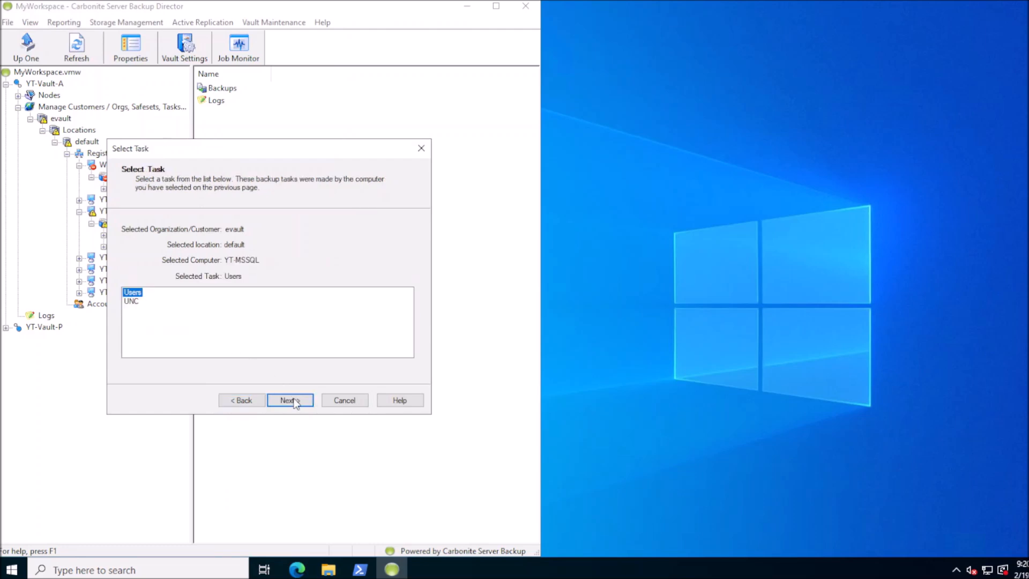
{"action": "left_click", "coordinate": [292, 400]}
{"action": "left_click", "coordinate": [301, 400]}
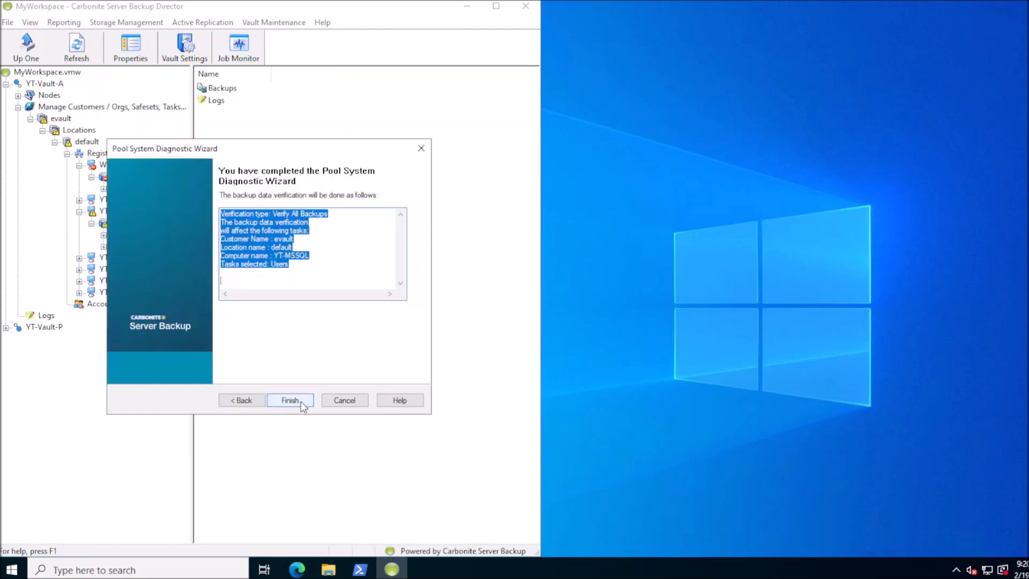
{"action": "left_click", "coordinate": [300, 400]}
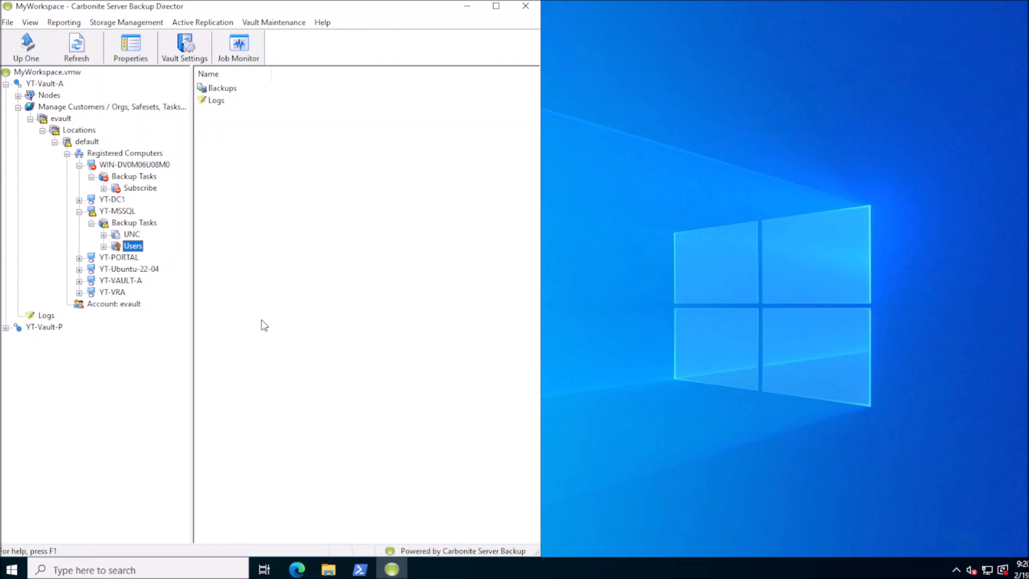
Open a new PowerShell window
{"action": "left_click", "coordinate": [360, 570]}
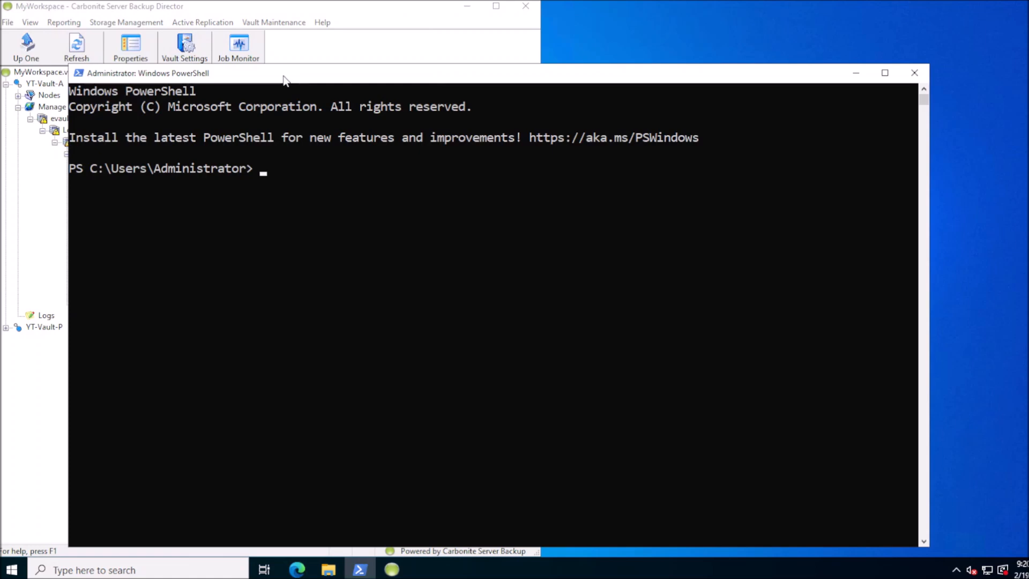
{"action": "type", "text": "cd %vault%"}
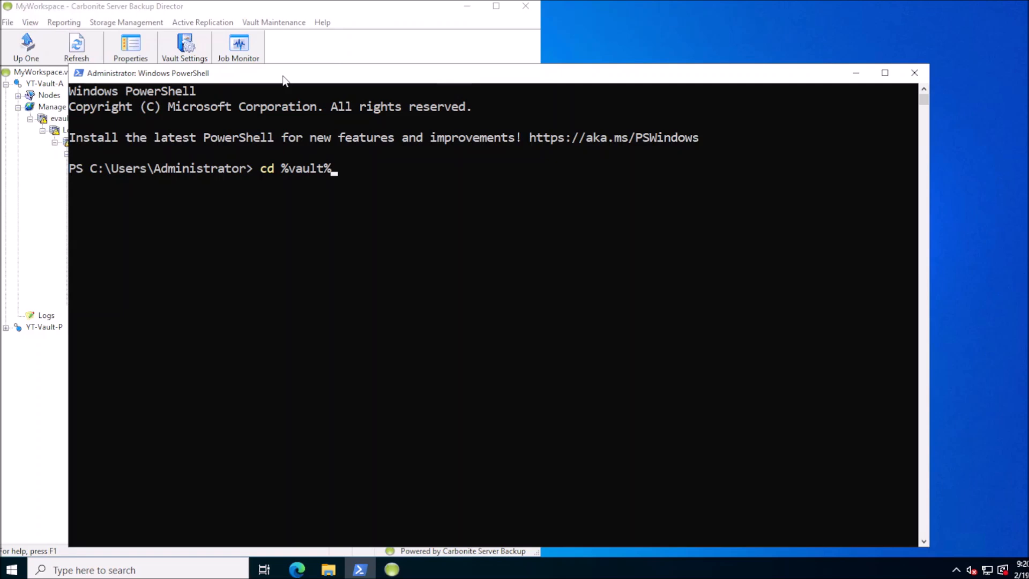
{"action": "key", "text": "BackSpace"}
{"action": "key", "text": "BackSpace"}
{"action": "key", "text": "BackSpace"}
{"action": "key", "text": "BackSpace"}
{"action": "key", "text": "BackSpace"}
{"action": "key", "text": "BackSpace"}
{"action": "key", "text": "BackSpace"}
{"action": "key", "text": "BackSpace"}
{"action": "key", "text": "BackSpace"}
{"action": "key", "text": "BackSpace"}
Start a cmd session inside PowerShell and change to the vault directory with cd %vault%
{"action": "type", "text": "cmd"}
{"action": "key", "text": "Return"}
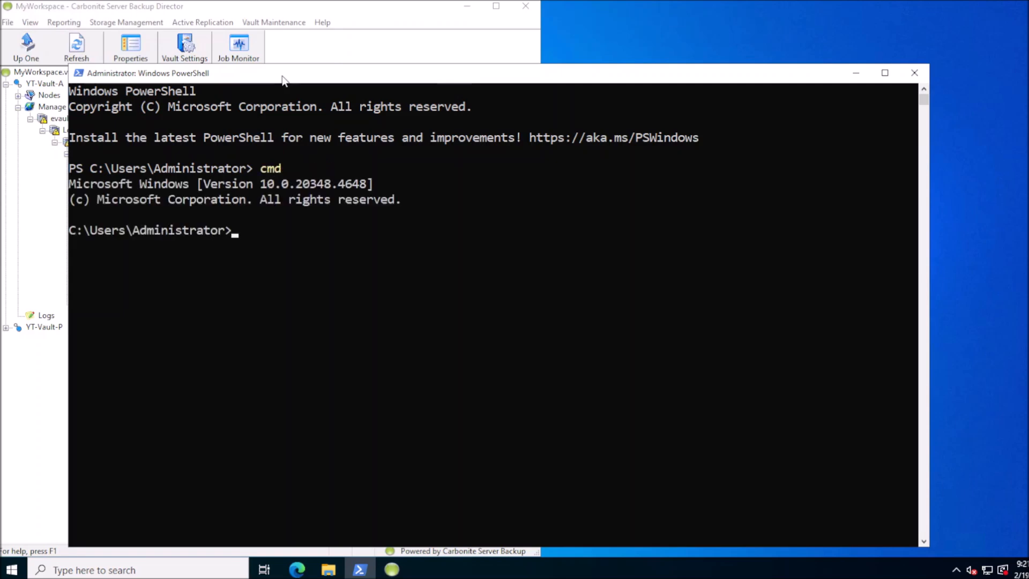
{"action": "type", "text": "cd %vault%"}
{"action": "key", "text": "Return"}
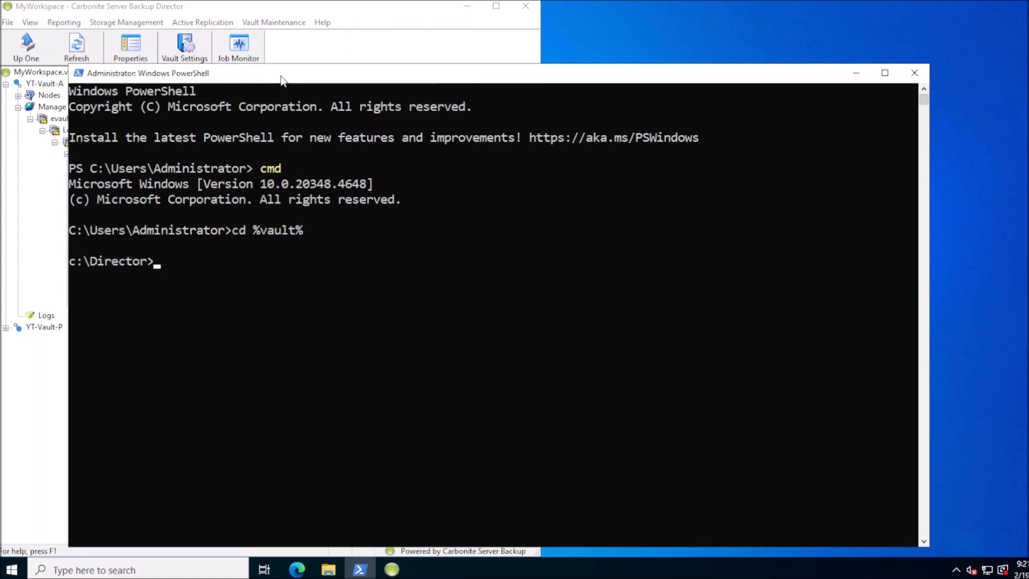
Print the path stored in the vault environment variable with echo %vault%
{"action": "type", "text": "echo %vault%"}
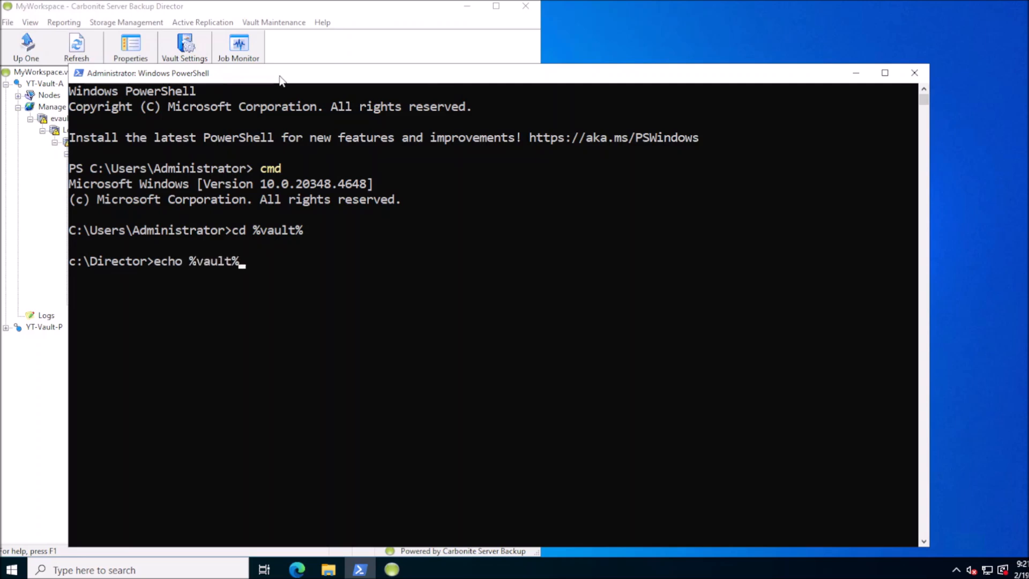
{"action": "key", "text": "Return"}
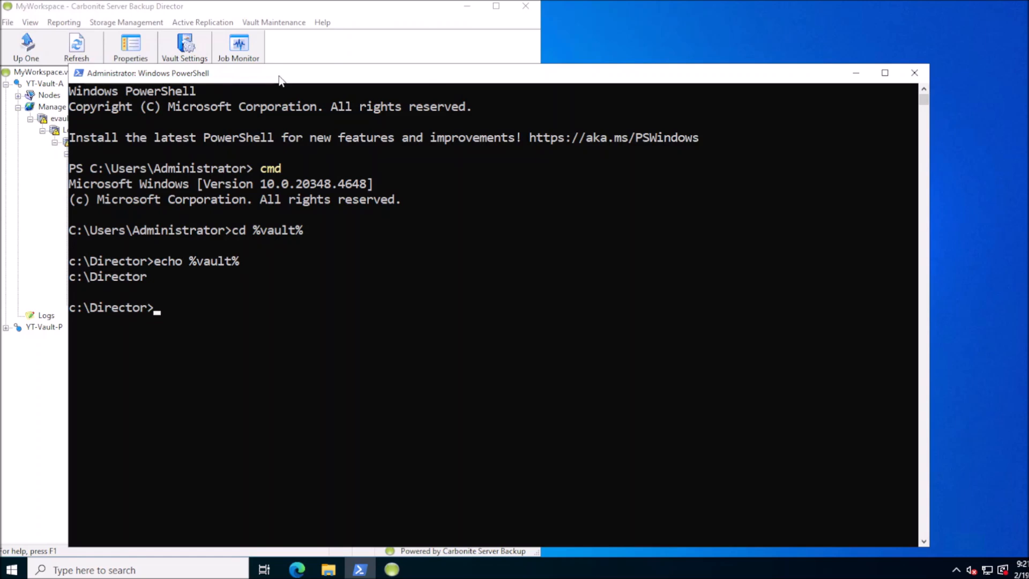
Change to the drive root with cd / and exit the cmd session back to PowerShell
{"action": "type", "text": "d"}
{"action": "key", "text": "BackSpace"}
{"action": "type", "text": "cd /"}
{"action": "key", "text": "Return"}
{"action": "type", "text": "exit"}
{"action": "key", "text": "Return"}
{"action": "key", "text": "Return"}
{"action": "key", "text": "Return"}
Change to the vault directory in PowerShell with cd $env:vault
{"action": "type", "text": "cd $"}
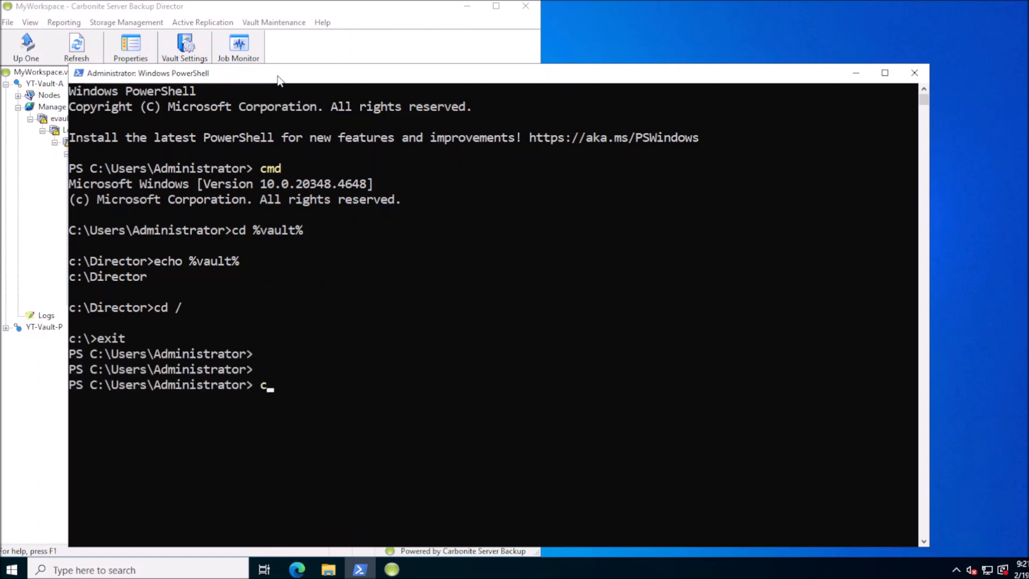
{"action": "type", "text": "env:vault"}
{"action": "key", "text": "Return"}
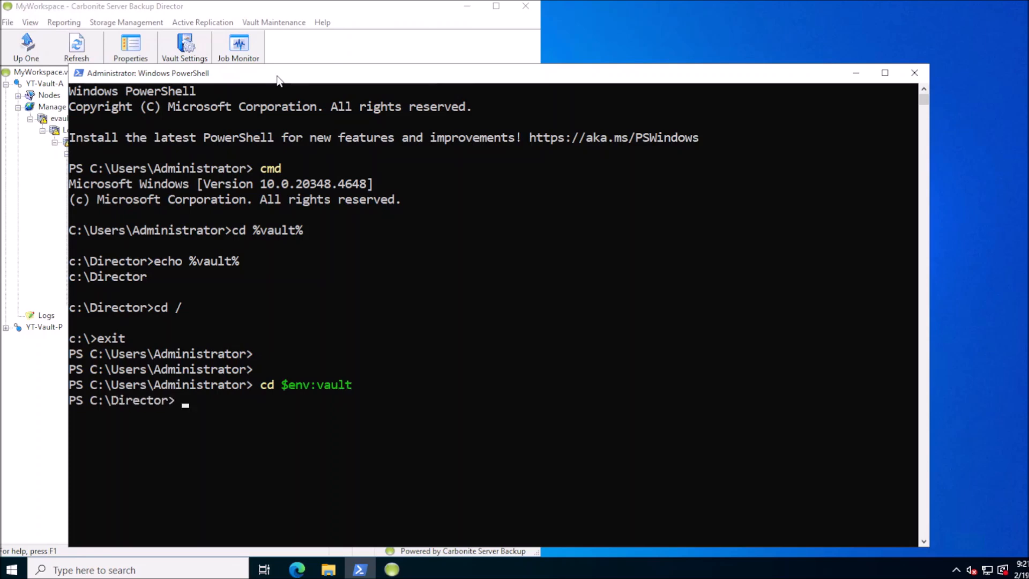
{"action": "key", "text": "Return"}
{"action": "key", "text": "Return"}
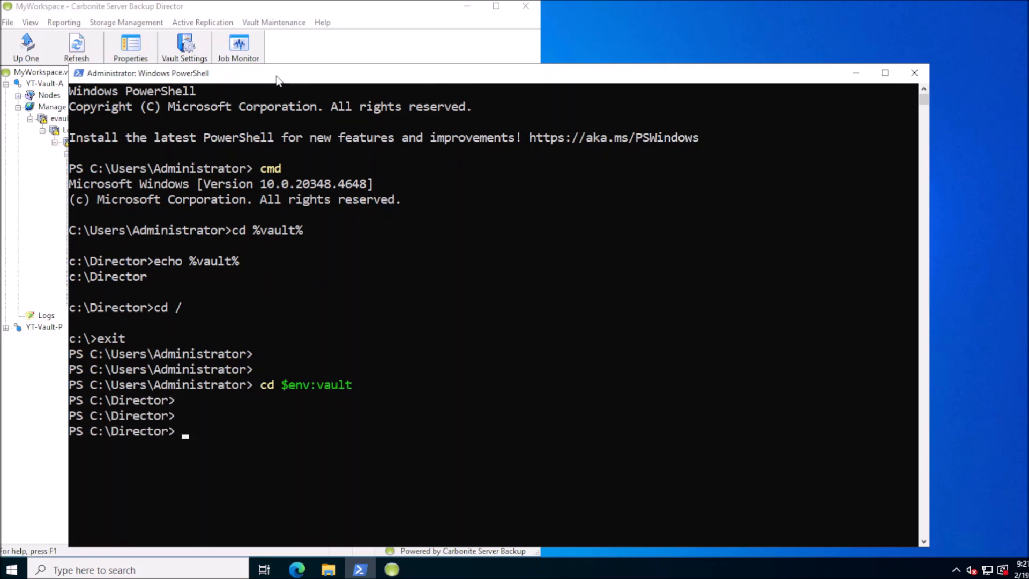
Change to the prog directory and run .\vvpoolop ssiverall task * to verify the safesets of all tasks
{"action": "type", "text": "cd prog"}
{"action": "key", "text": "Return"}
{"action": "key", "text": "Return"}
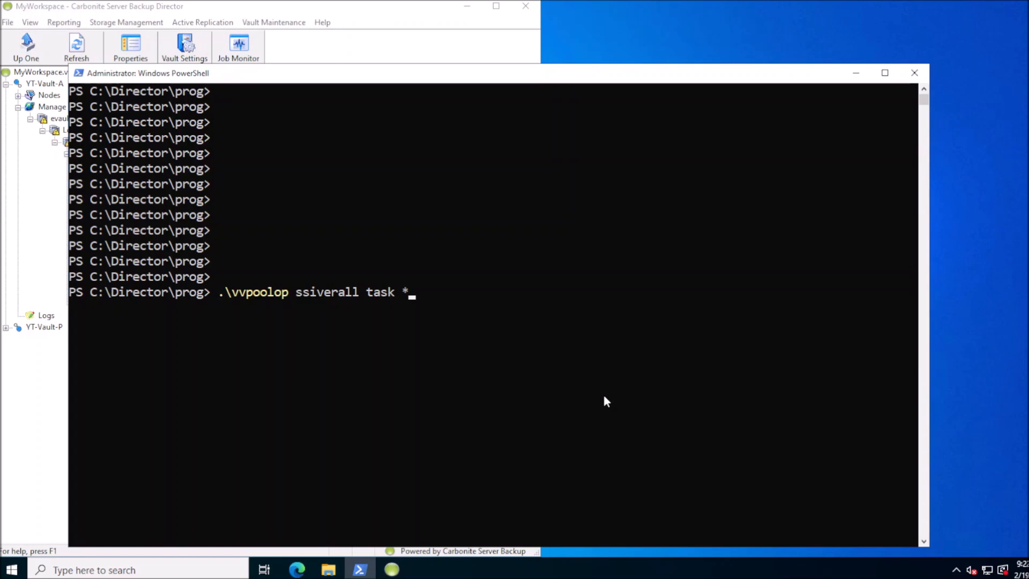
{"action": "key", "text": "Return"}
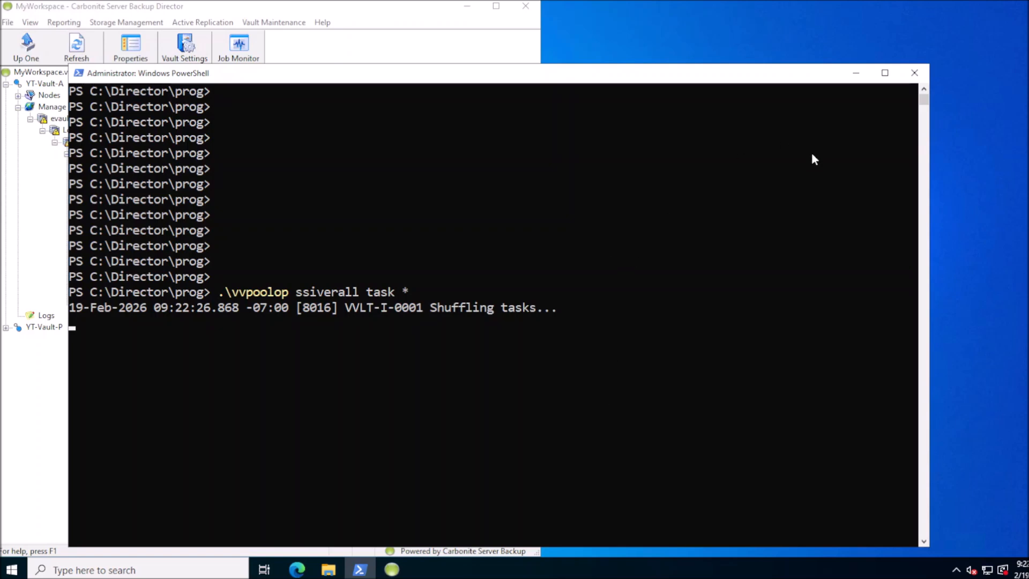
Switch to Carbonite Server Backup Director and review YT-Vault-A's verification jobs in the Job Monitor, sorted by start time with the newest first
{"action": "left_click", "coordinate": [849, 69]}
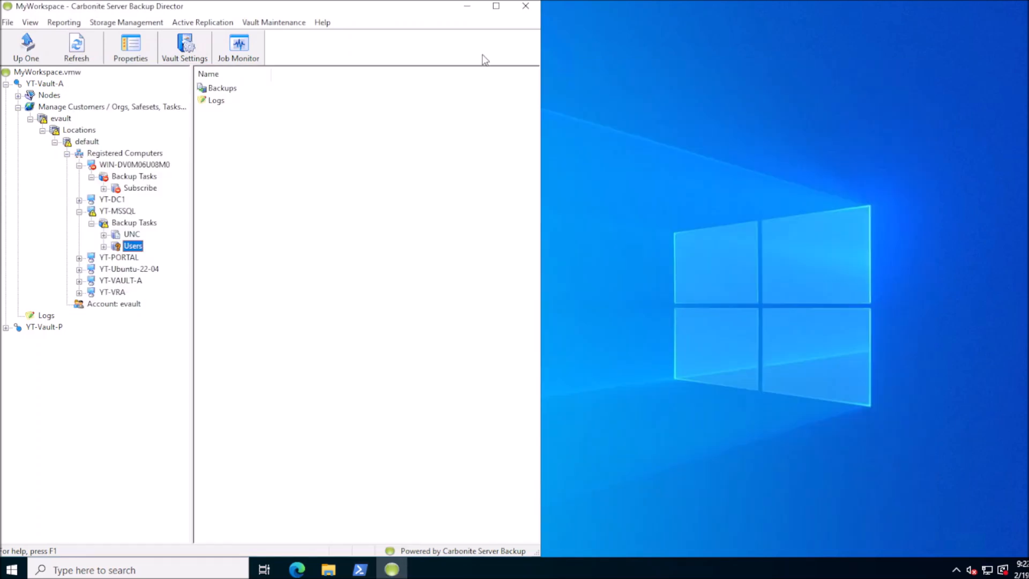
{"action": "left_click", "coordinate": [239, 50]}
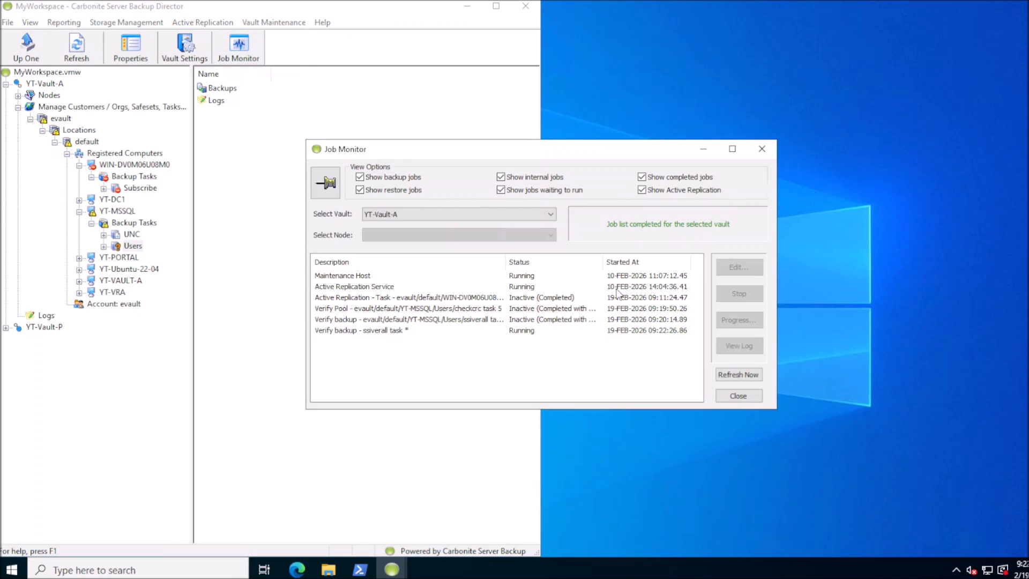
{"action": "left_click", "coordinate": [636, 262]}
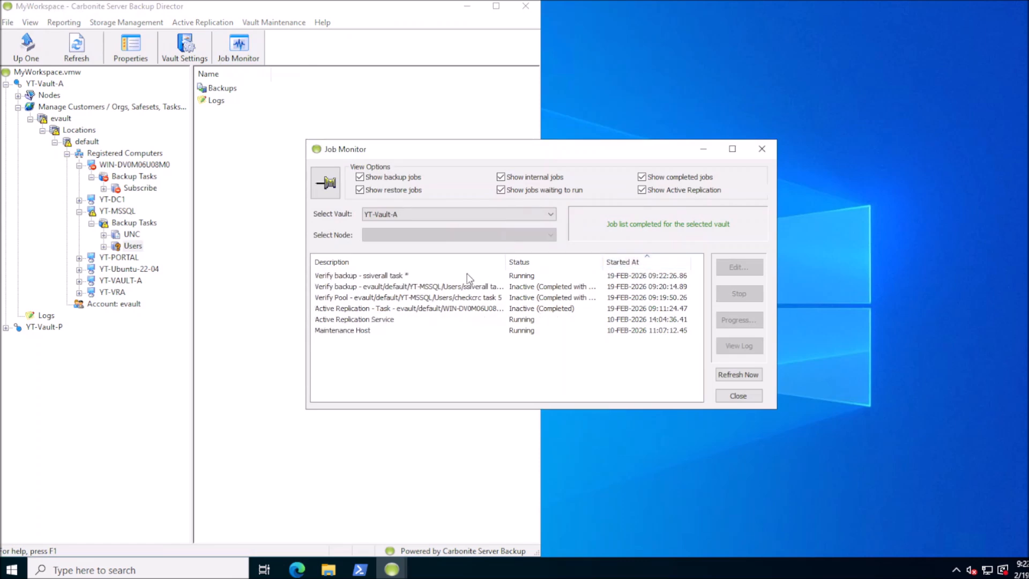
{"action": "left_click", "coordinate": [395, 276]}
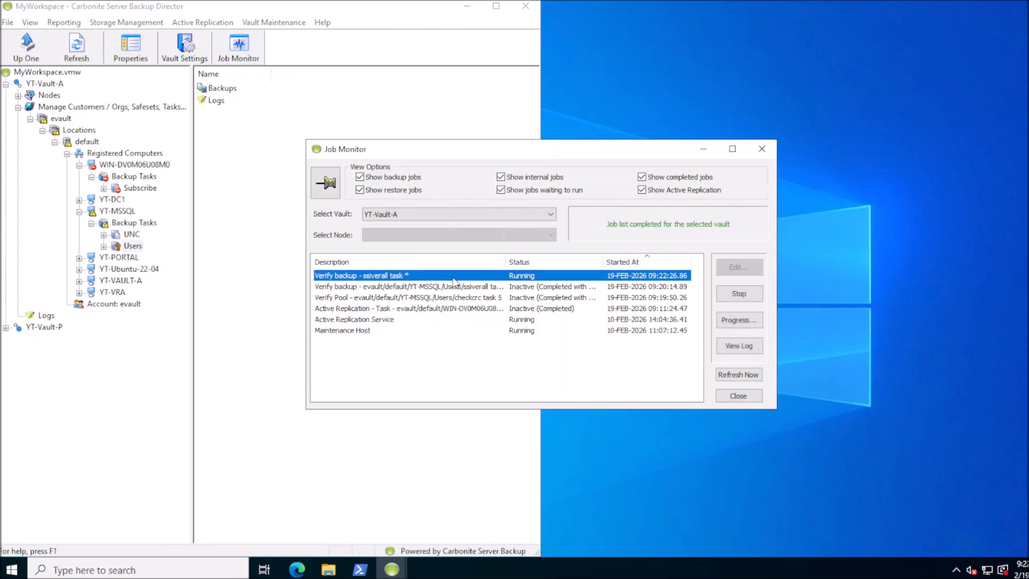
{"action": "left_click", "coordinate": [531, 298]}
{"action": "left_click", "coordinate": [520, 287]}
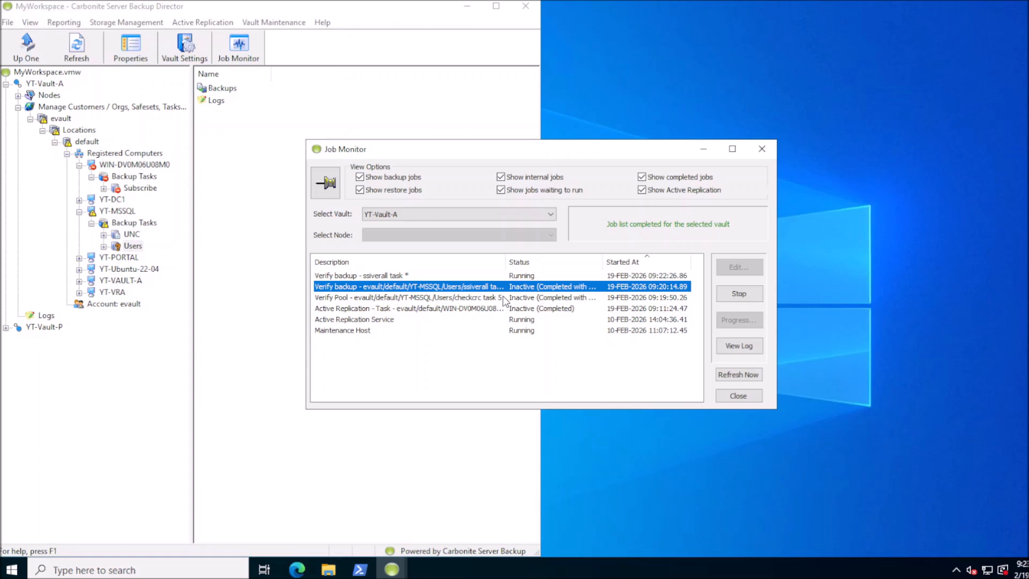
Open the log of the Verify Pool checkcrc task 5 job and inspect its task details and message text
{"action": "left_click", "coordinate": [465, 300]}
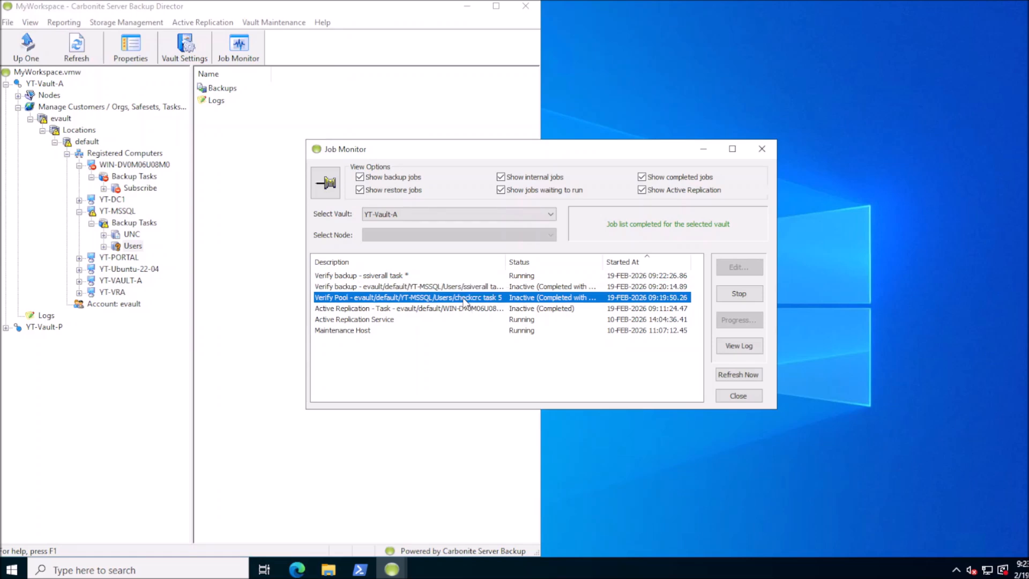
{"action": "left_click", "coordinate": [750, 346]}
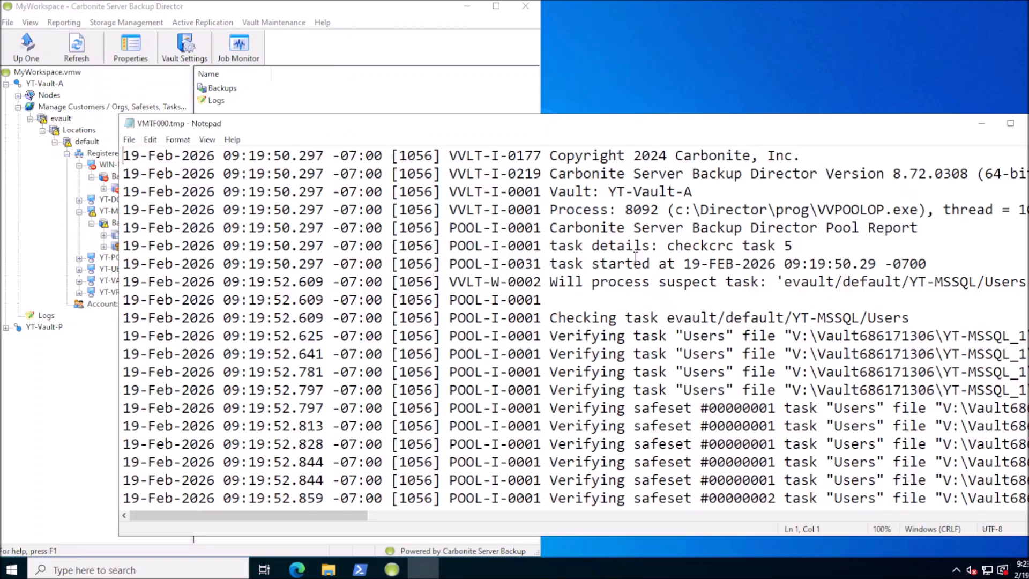
{"action": "left_click_drag", "start_coordinate": [562, 128], "coordinate": [480, 75]}
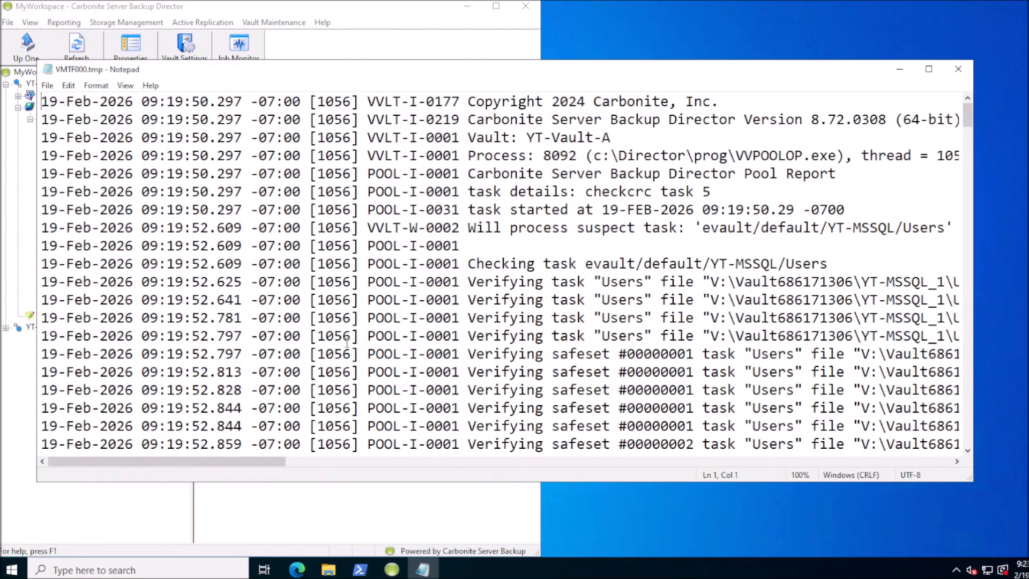
{"action": "left_click_drag", "start_coordinate": [257, 459], "coordinate": [342, 458]}
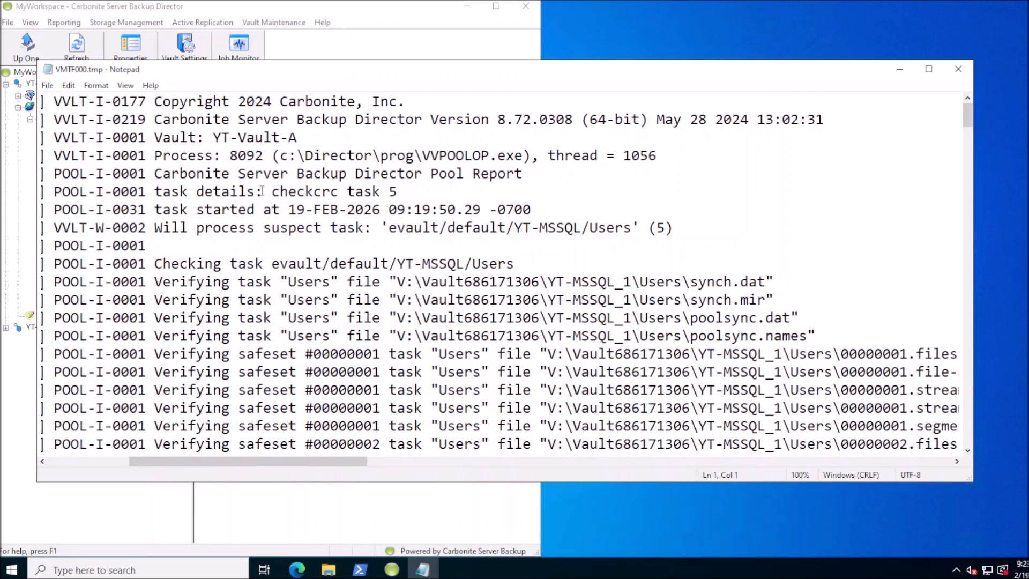
{"action": "left_click", "coordinate": [348, 210]}
Search the checkcrc log for warning entries with the text "-w-"
{"action": "key", "text": "ctrl+f"}
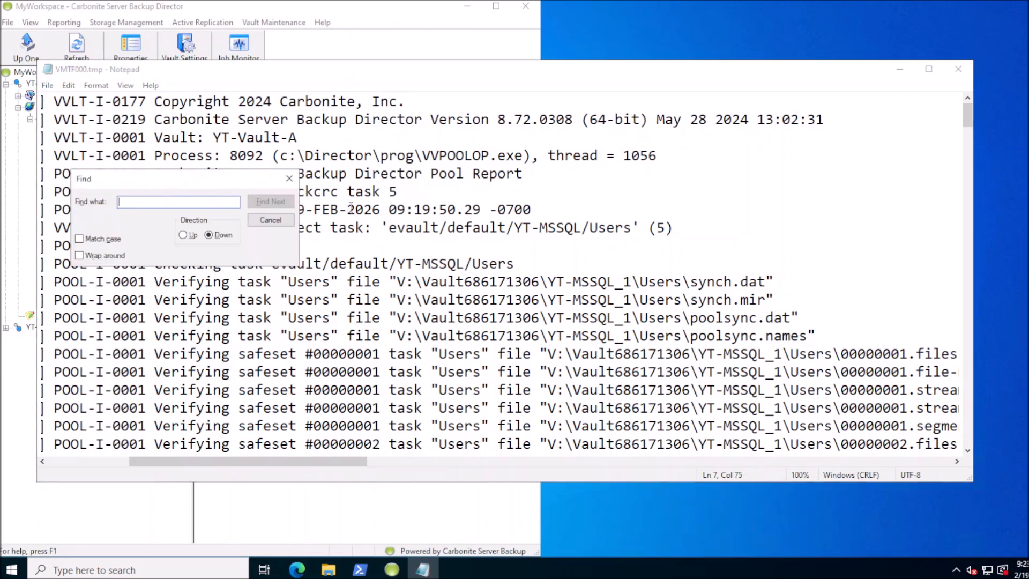
{"action": "type", "text": "ev"}
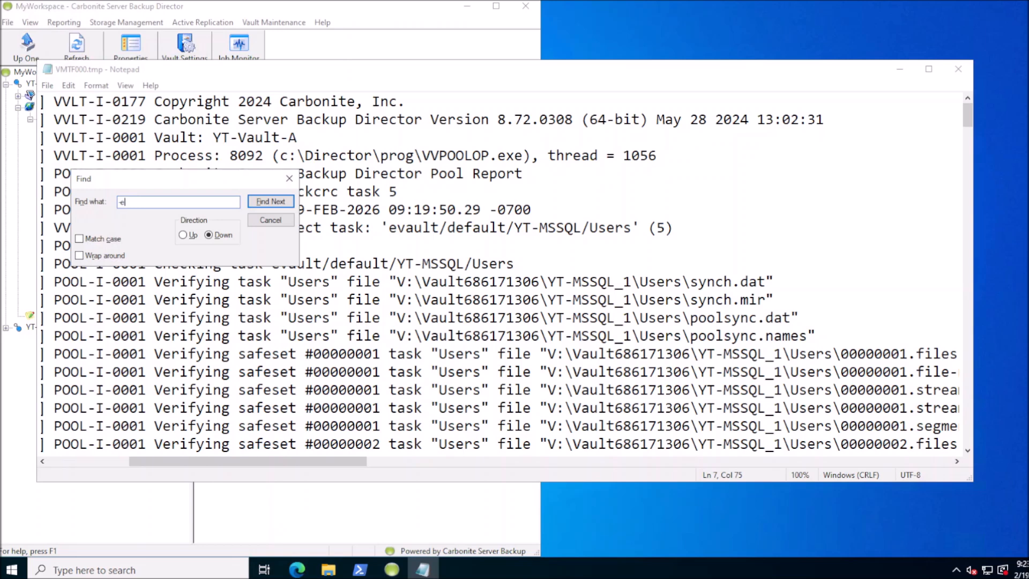
{"action": "key", "text": "BackSpace"}
{"action": "key", "text": "BackSpace"}
{"action": "type", "text": "w-"}
{"action": "left_click_drag", "start_coordinate": [222, 174], "coordinate": [215, 94]}
{"action": "key", "text": "Return"}
{"action": "key", "text": "Return"}
{"action": "key", "text": "Return"}
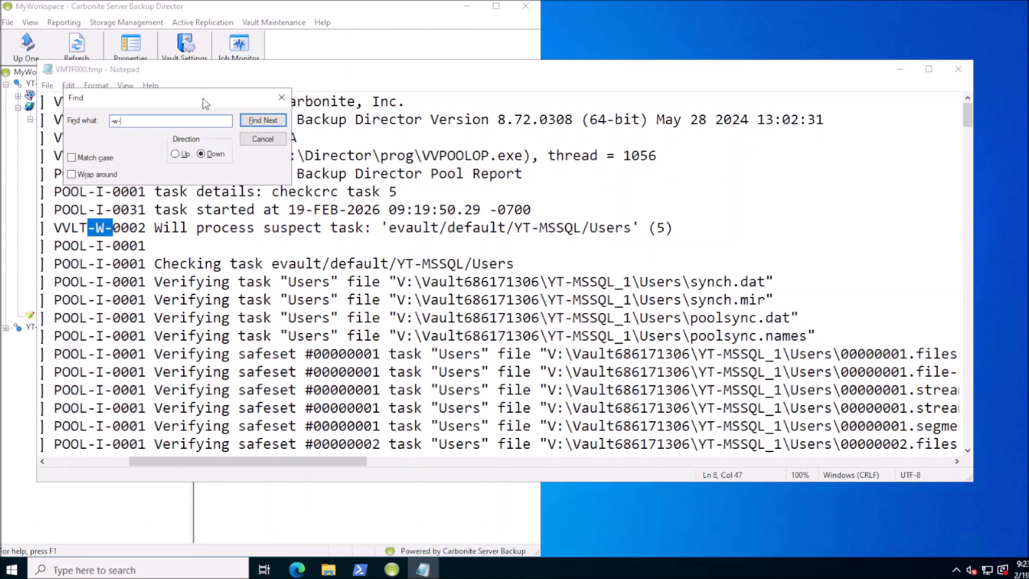
Search the checkcrc log for error entries with the text "-e-"
{"action": "key", "text": "BackSpace"}
{"action": "key", "text": "BackSpace"}
{"action": "type", "text": "e-"}
{"action": "key", "text": "Return"}
{"action": "scroll", "coordinate": [251, 266], "scroll_direction": "down", "scroll_amount": 2}
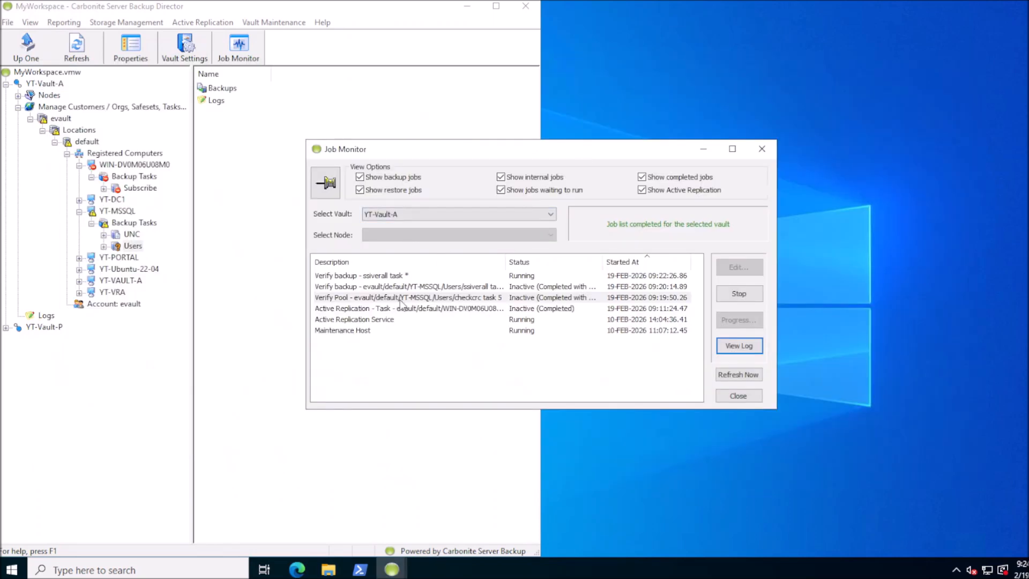
Open the log of the 09:20:14 ssiverall verification of the Users task and examine its VVLT-E-0003 error line
{"action": "left_click", "coordinate": [403, 287]}
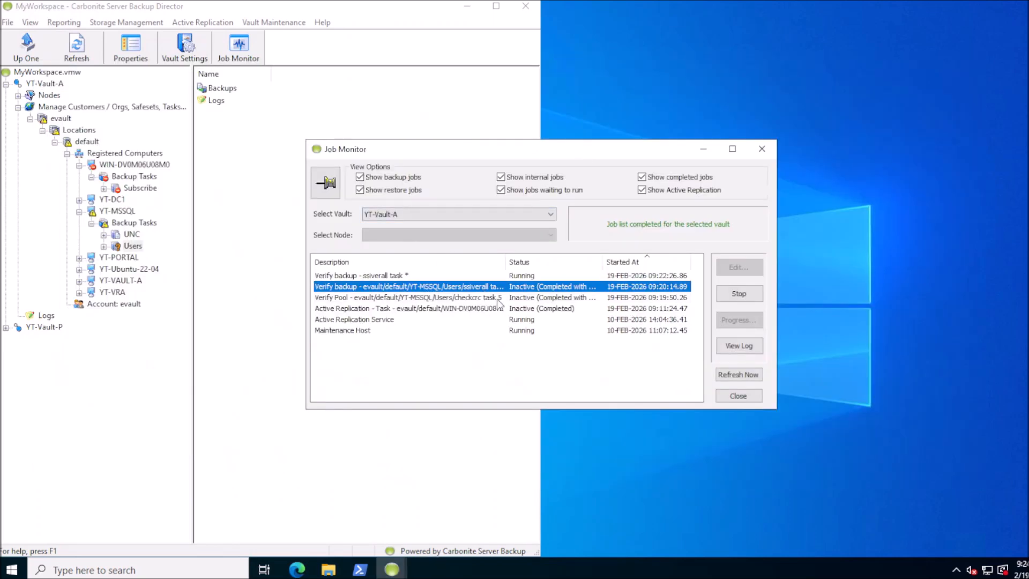
{"action": "left_click", "coordinate": [723, 346]}
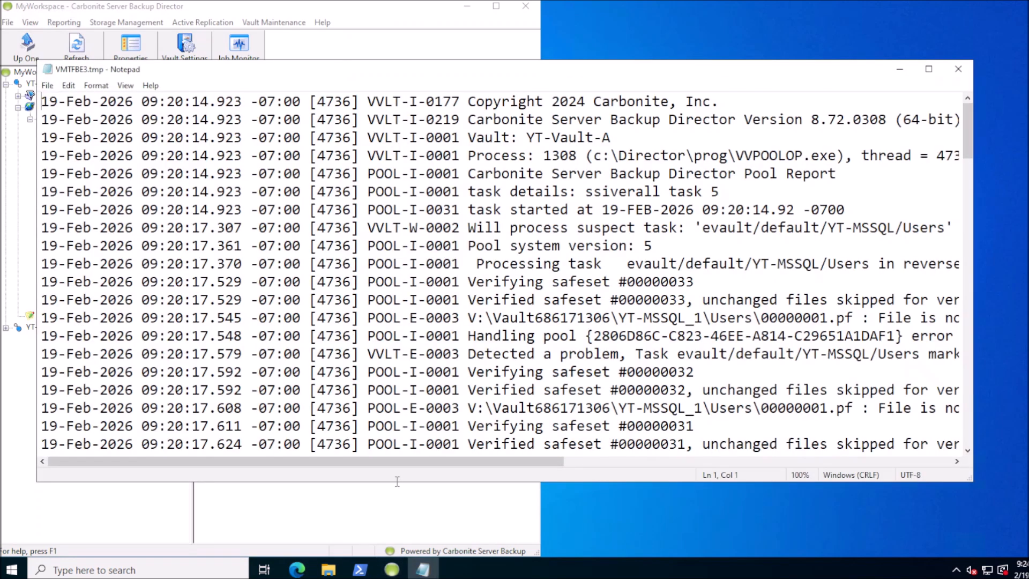
{"action": "left_click_drag", "start_coordinate": [438, 464], "coordinate": [603, 448]}
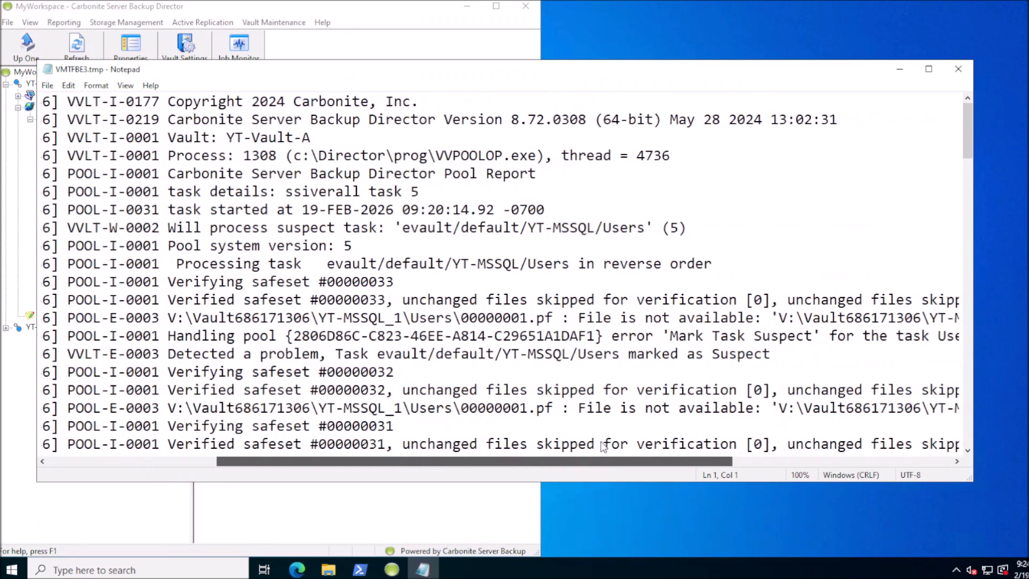
{"action": "left_click_drag", "start_coordinate": [74, 357], "coordinate": [785, 364]}
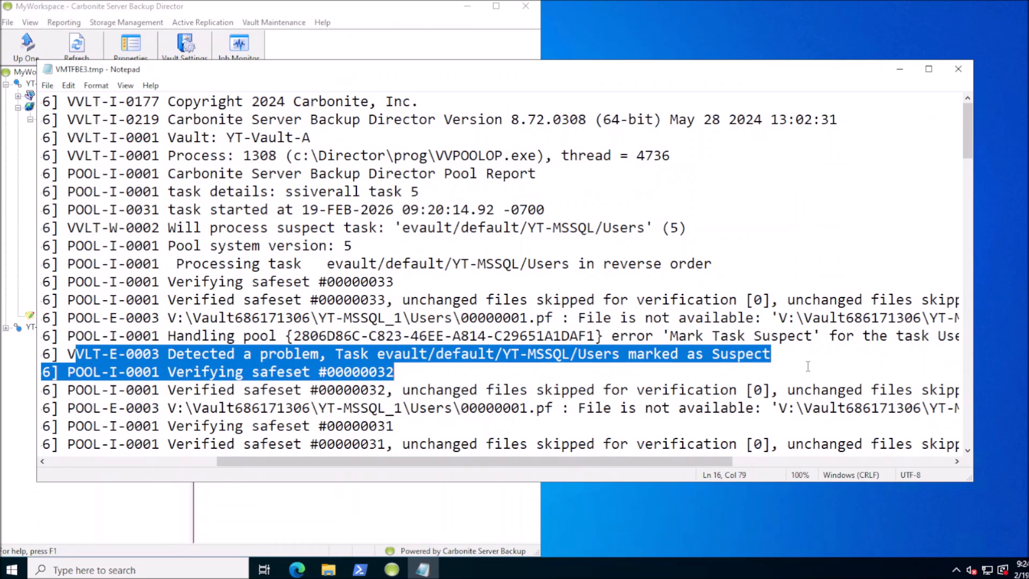
{"action": "left_click", "coordinate": [473, 377]}
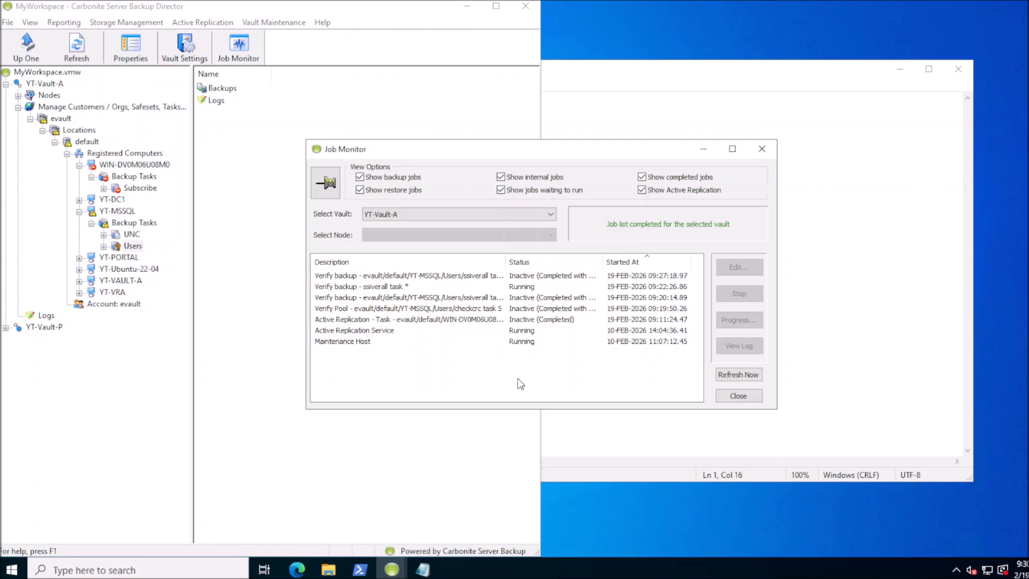
Open the log of the 09:27:18 ssiverall verification, examine its warning total and task status line at the end, and close it
{"action": "left_click", "coordinate": [484, 279]}
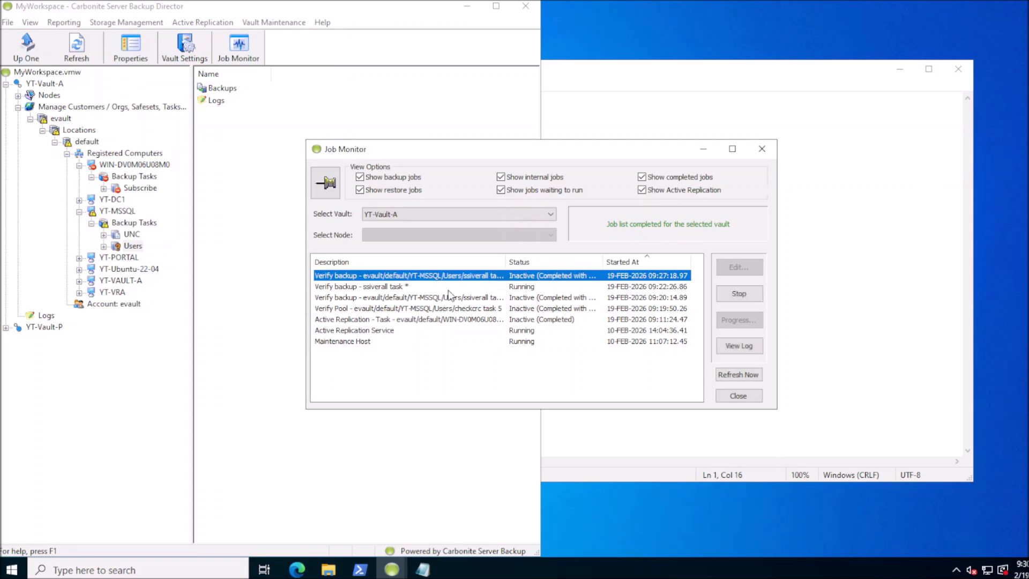
{"action": "double_click", "coordinate": [478, 282]}
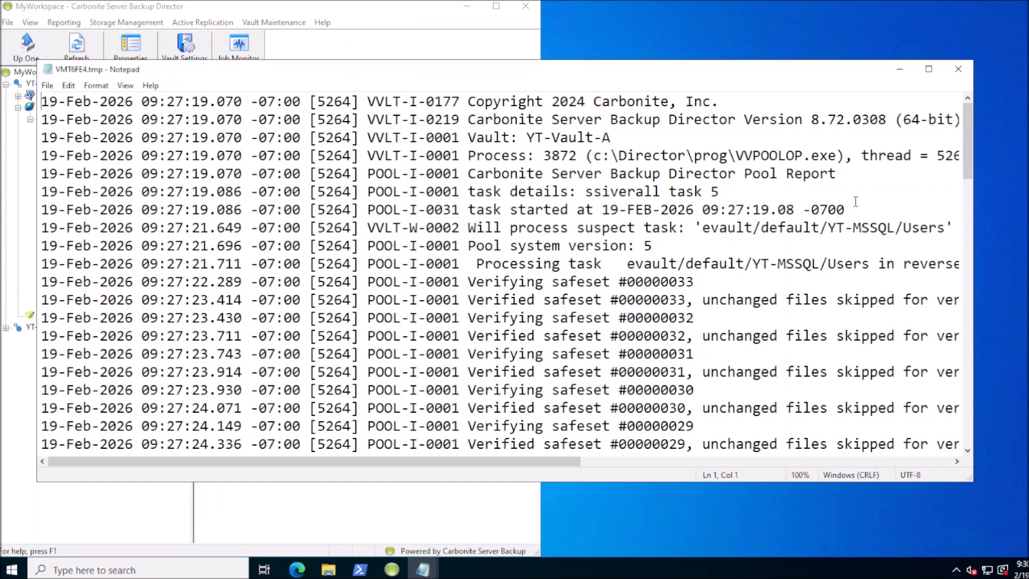
{"action": "left_click_drag", "start_coordinate": [970, 125], "coordinate": [962, 389]}
{"action": "left_click_drag", "start_coordinate": [703, 336], "coordinate": [468, 336]}
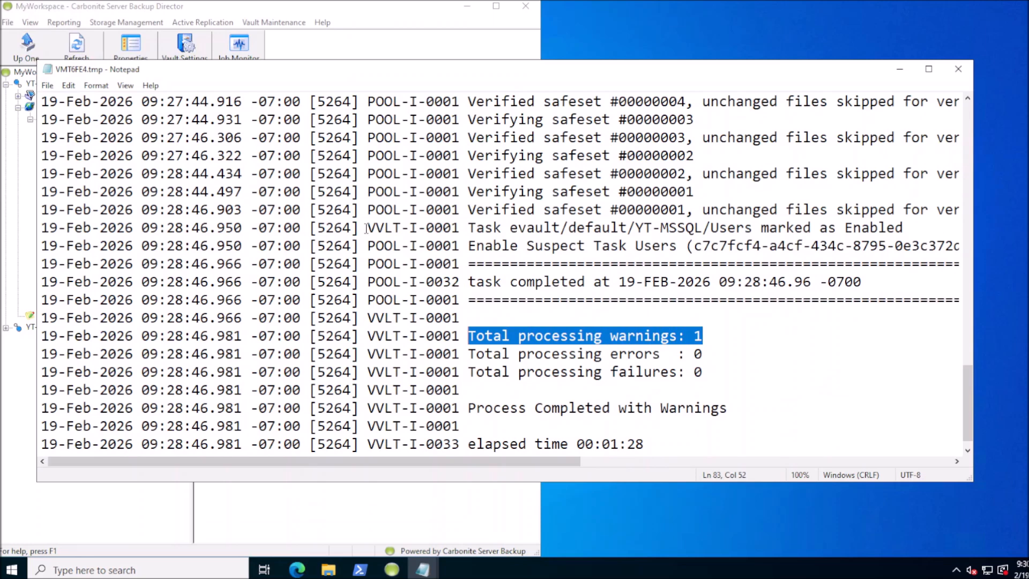
{"action": "left_click_drag", "start_coordinate": [367, 227], "coordinate": [908, 230]}
{"action": "left_click_drag", "start_coordinate": [561, 461], "coordinate": [627, 461]}
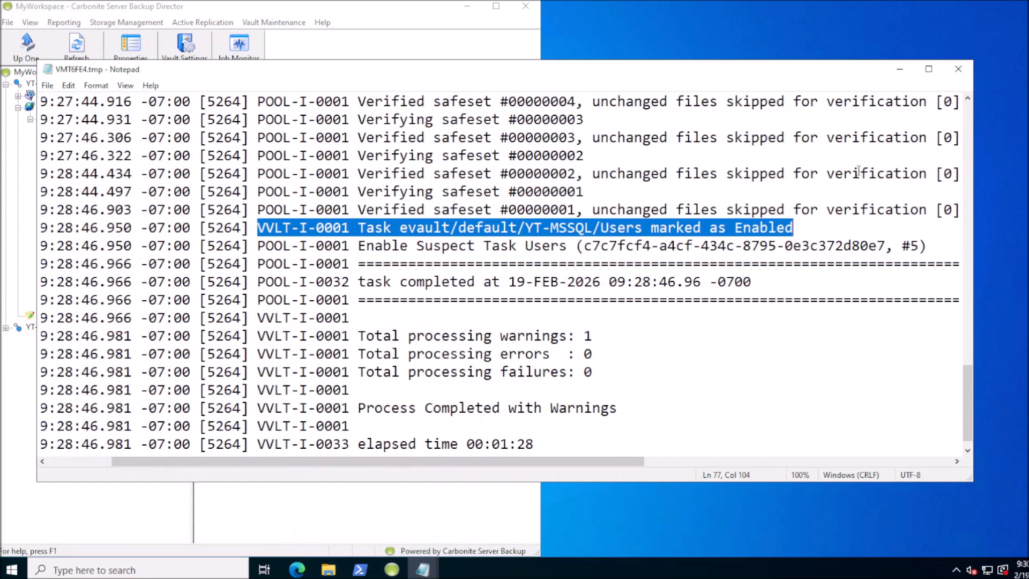
{"action": "left_click", "coordinate": [958, 74]}
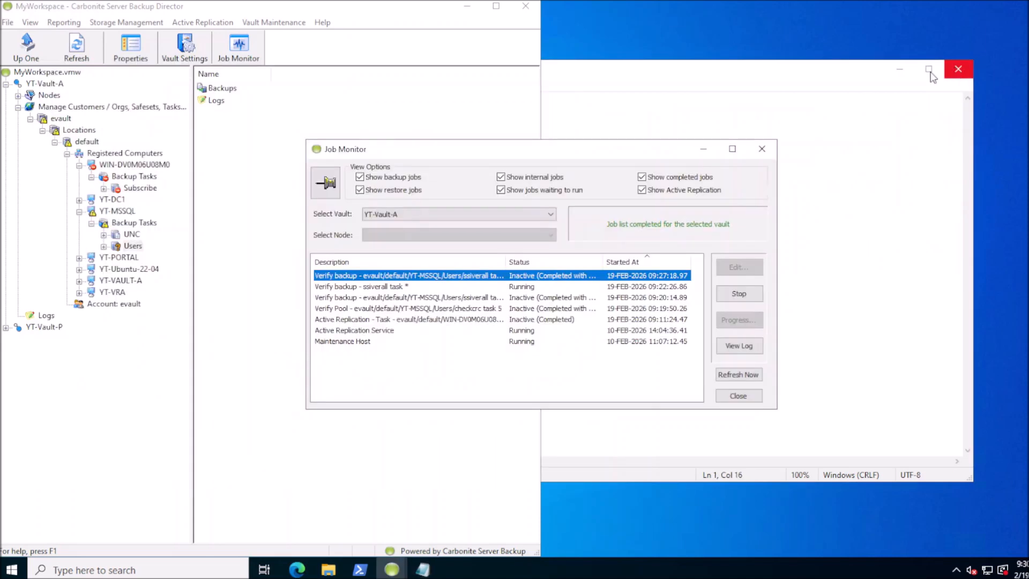
Refresh the vault tree and list the backups of the Users task under YT-MSSQL
{"action": "left_click", "coordinate": [77, 52]}
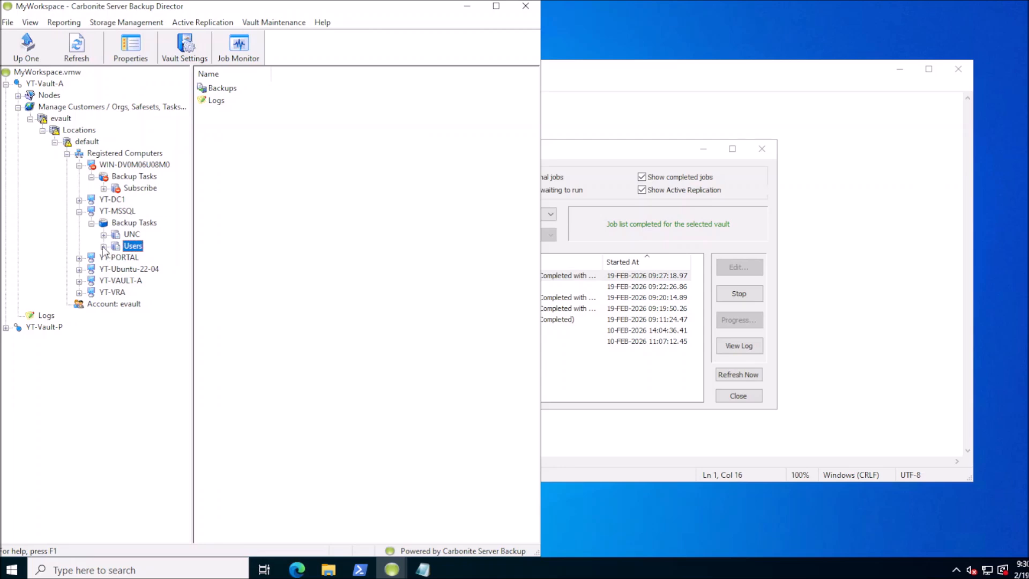
{"action": "left_click", "coordinate": [103, 246]}
{"action": "left_click", "coordinate": [133, 259]}
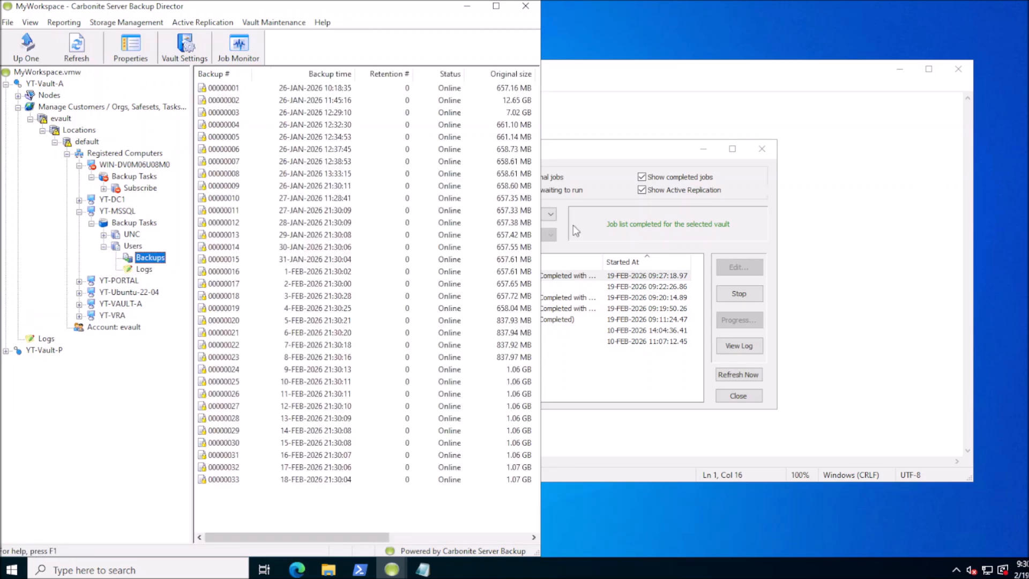
Switch to the open Notepad window containing the edited note
{"action": "left_click", "coordinate": [628, 80]}
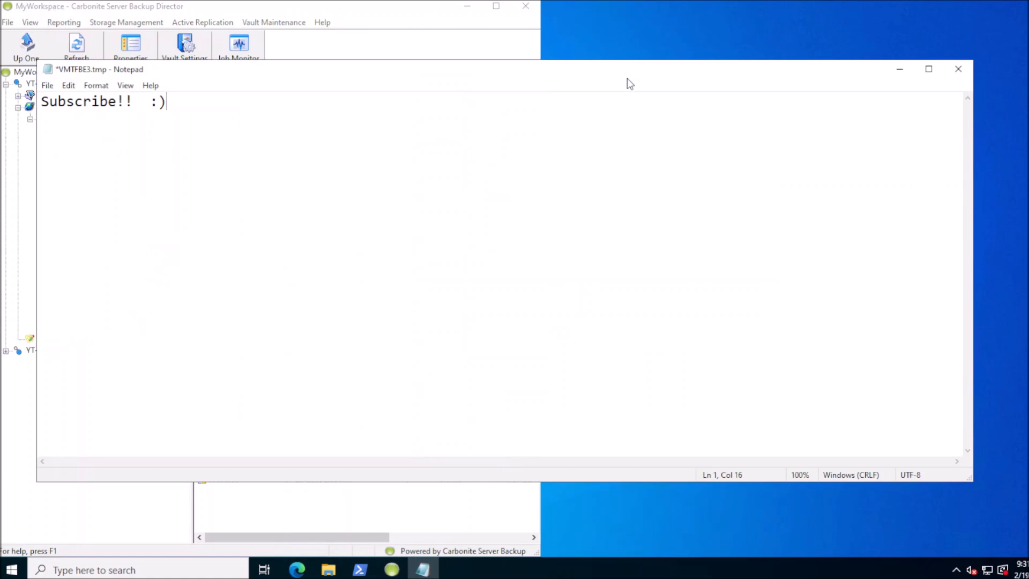